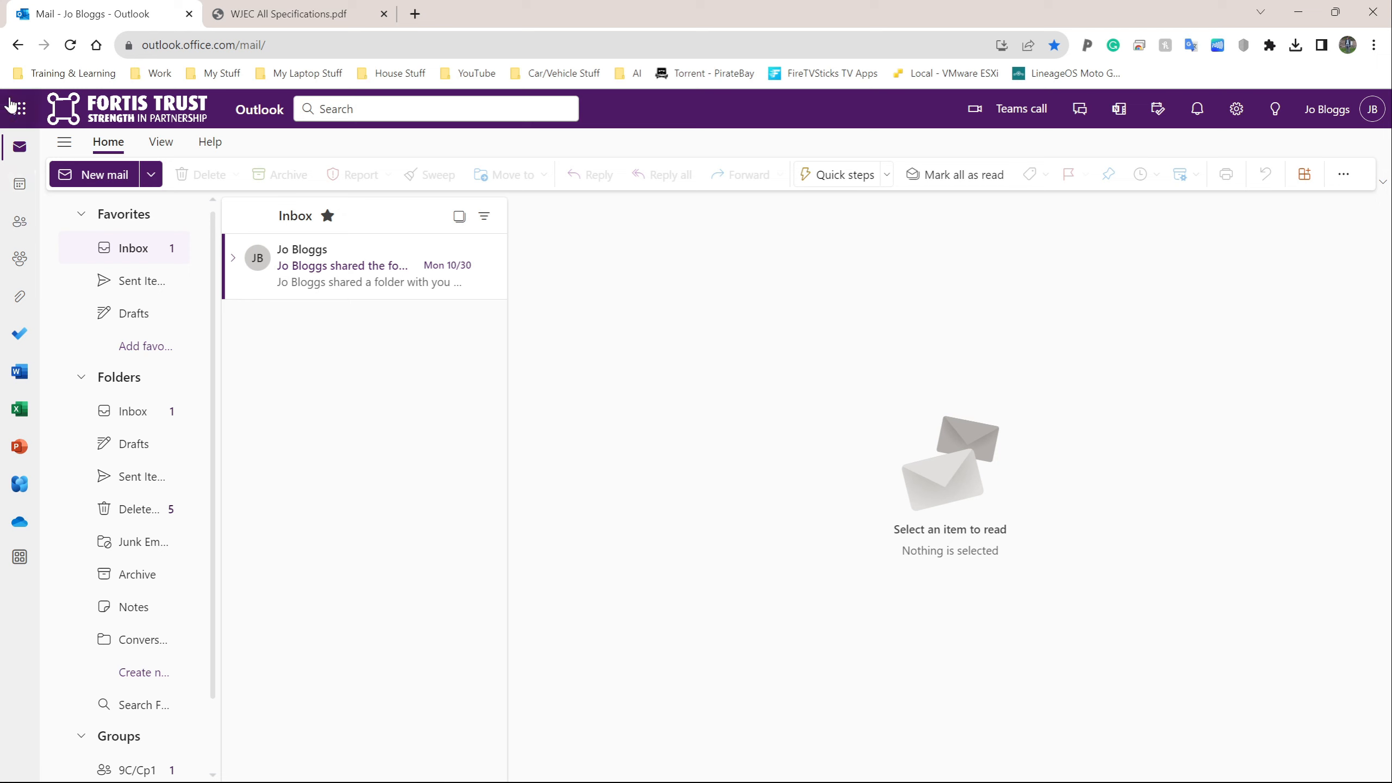
Step: Open the Microsoft 365 apps list, then close it and return to mail
{"action": "left_click", "coordinate": [19, 109]}
{"action": "left_click", "coordinate": [16, 112]}
{"action": "left_click", "coordinate": [17, 110]}
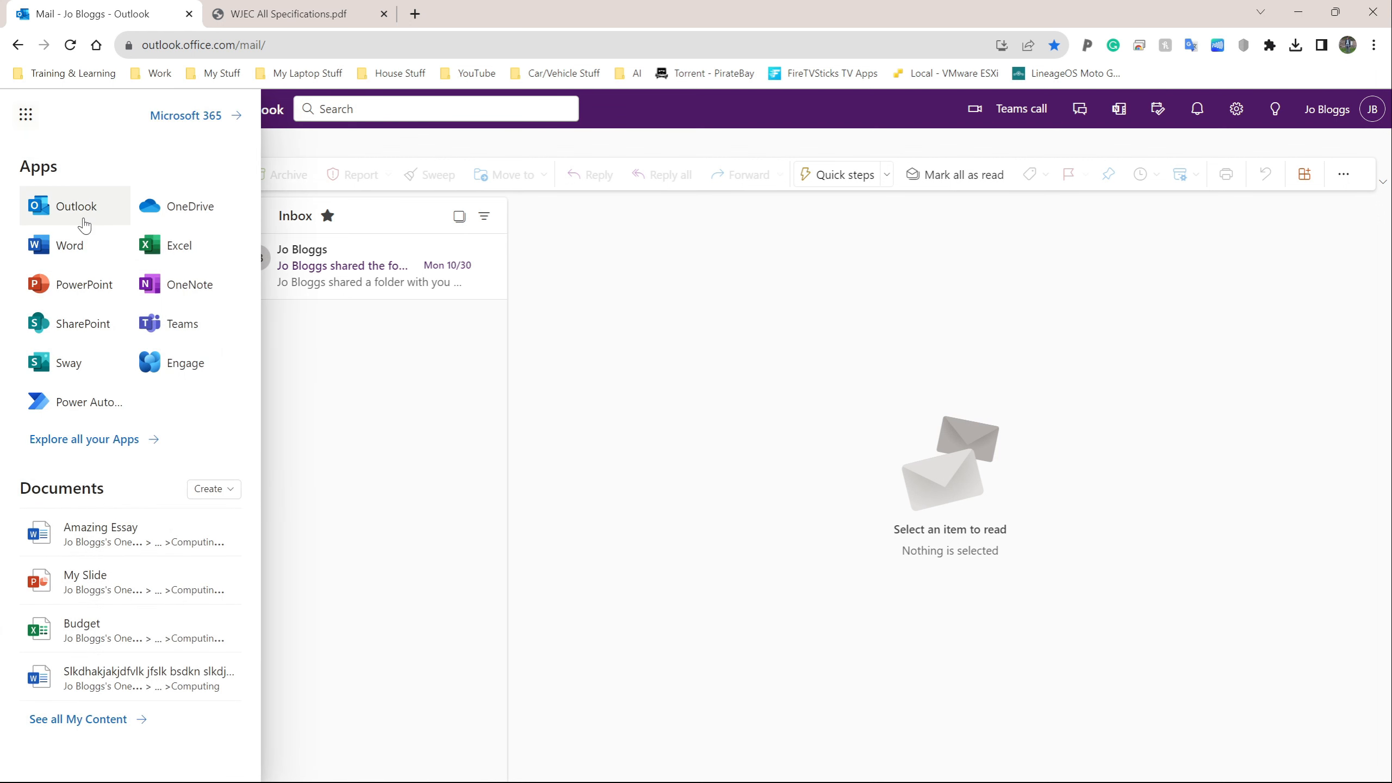
{"action": "left_click", "coordinate": [26, 116]}
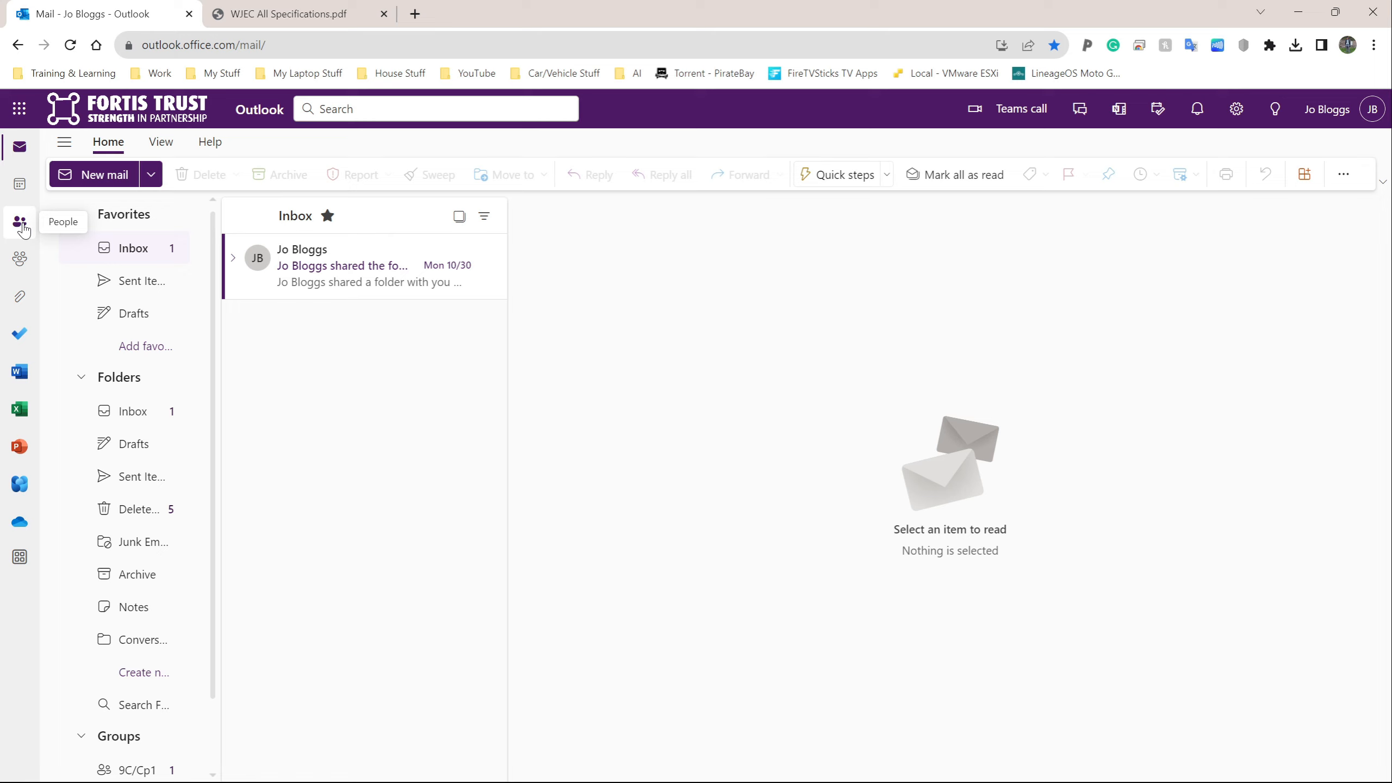
Step: Snip the People label and icon and paste it into the WPS Writer evidence document
{"action": "key", "text": "super+shift+s"}
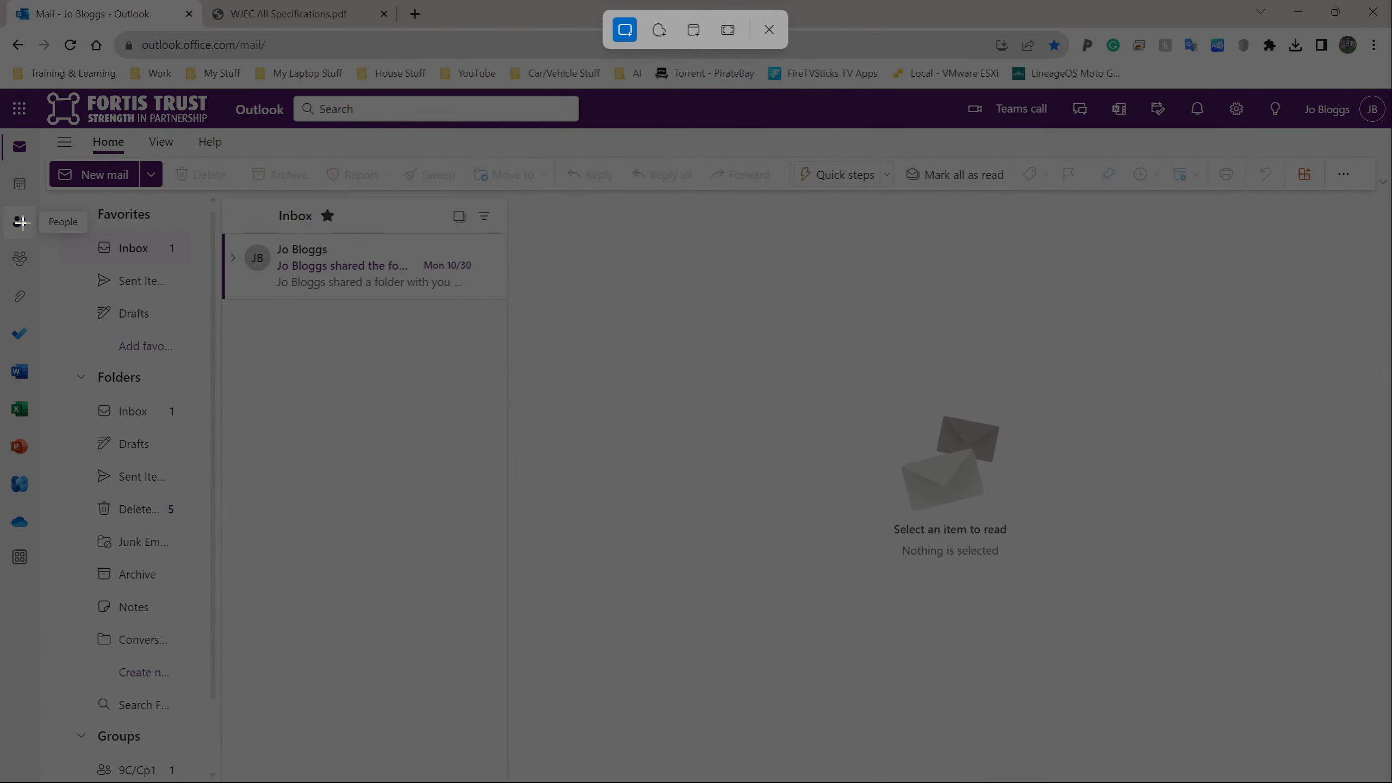
{"action": "left_click_drag", "start_coordinate": [3, 203], "coordinate": [91, 238]}
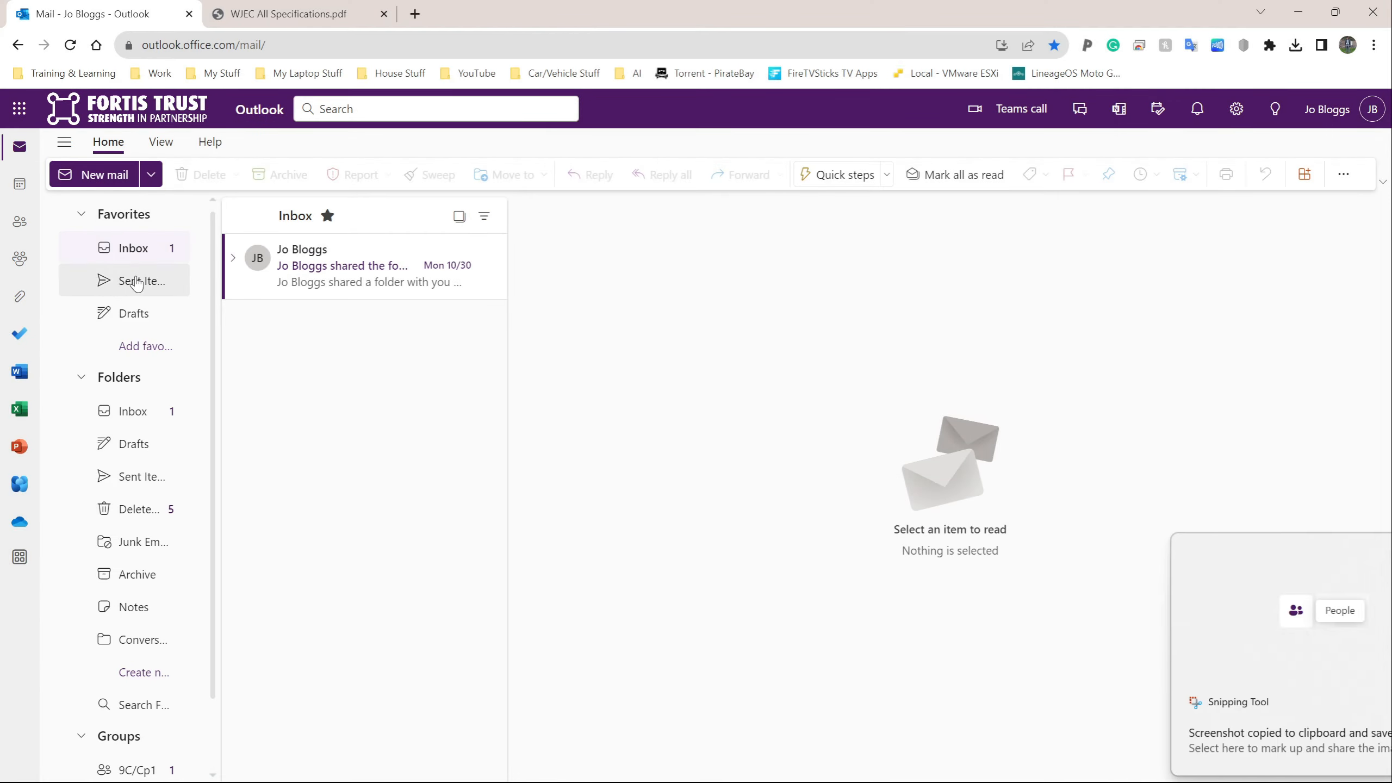
{"action": "key", "text": "alt+Tab"}
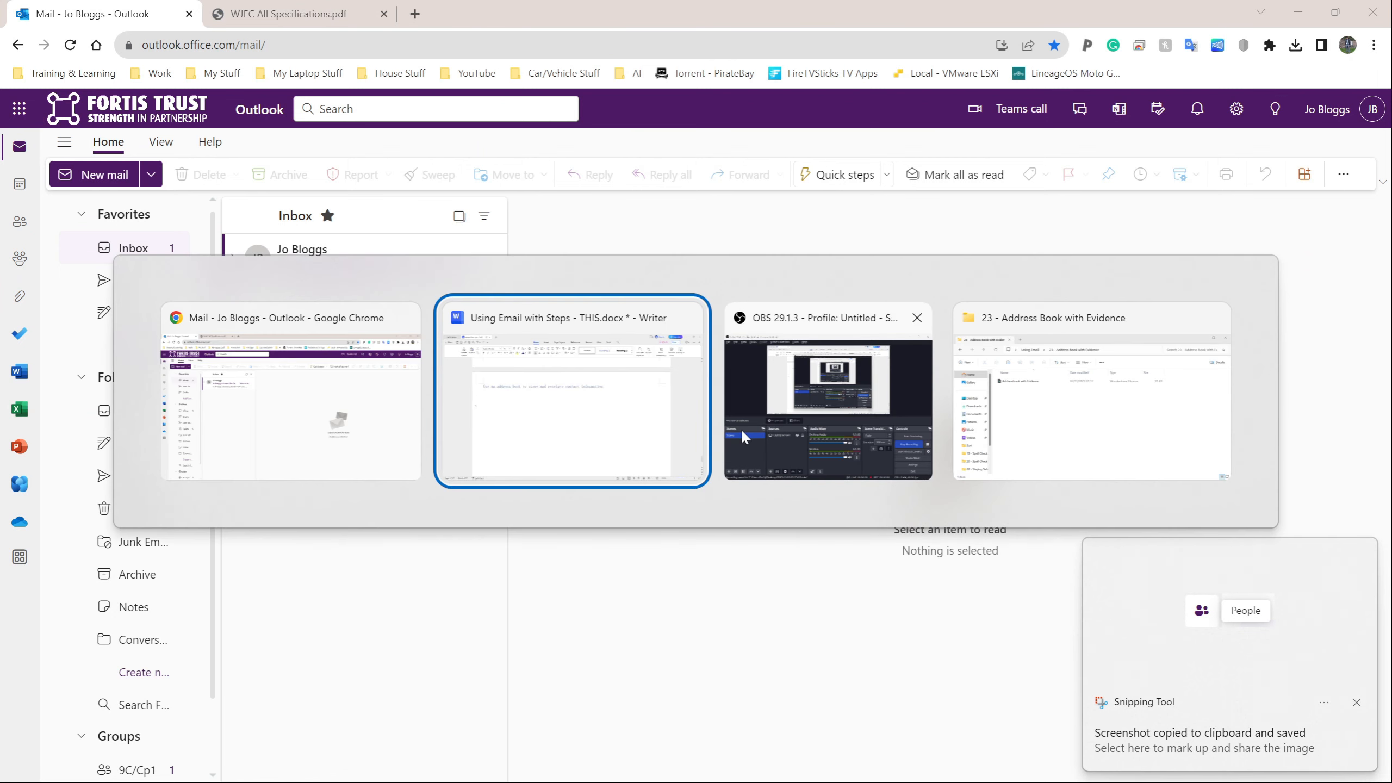
{"action": "left_click", "coordinate": [590, 402]}
{"action": "key", "text": "ctrl+v"}
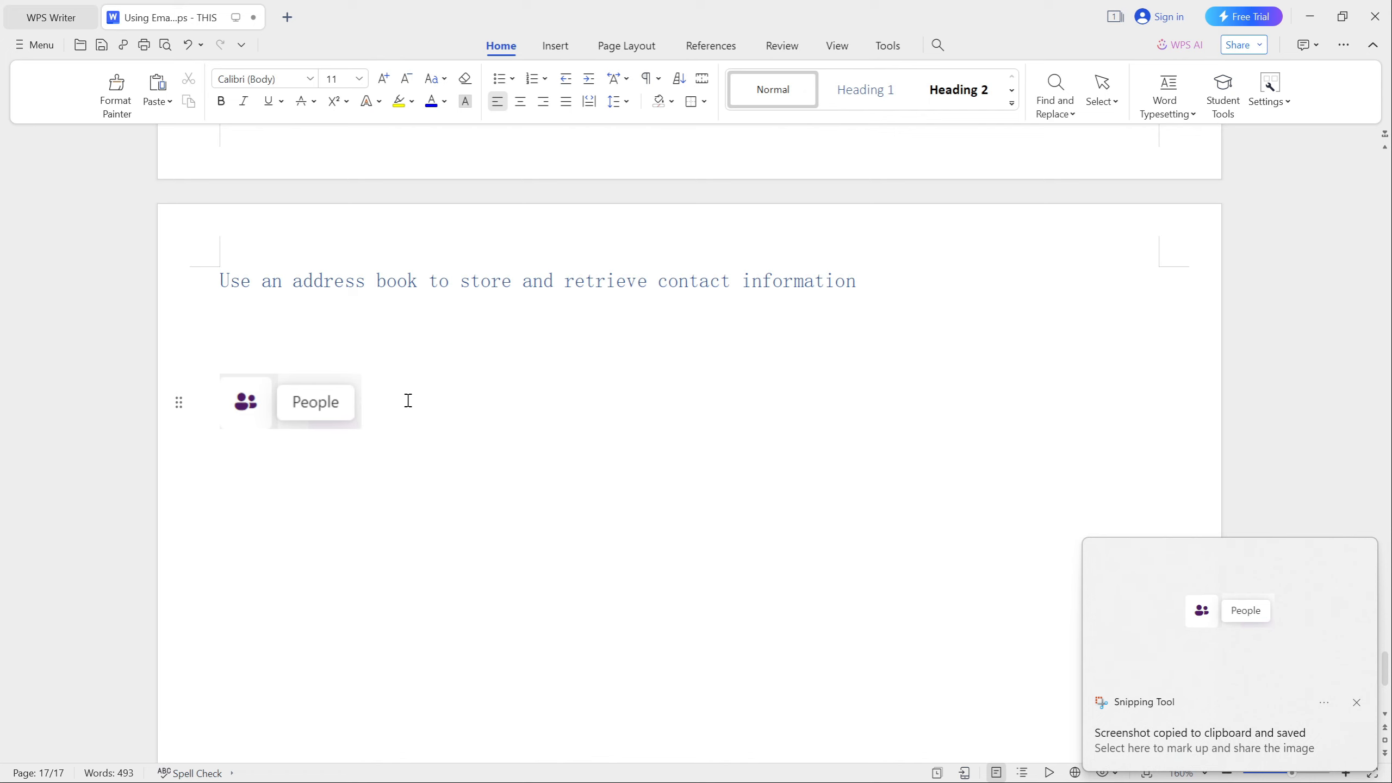
Step: Add an empty line below the People image and return to the Outlook browser window
{"action": "key", "text": "Return"}
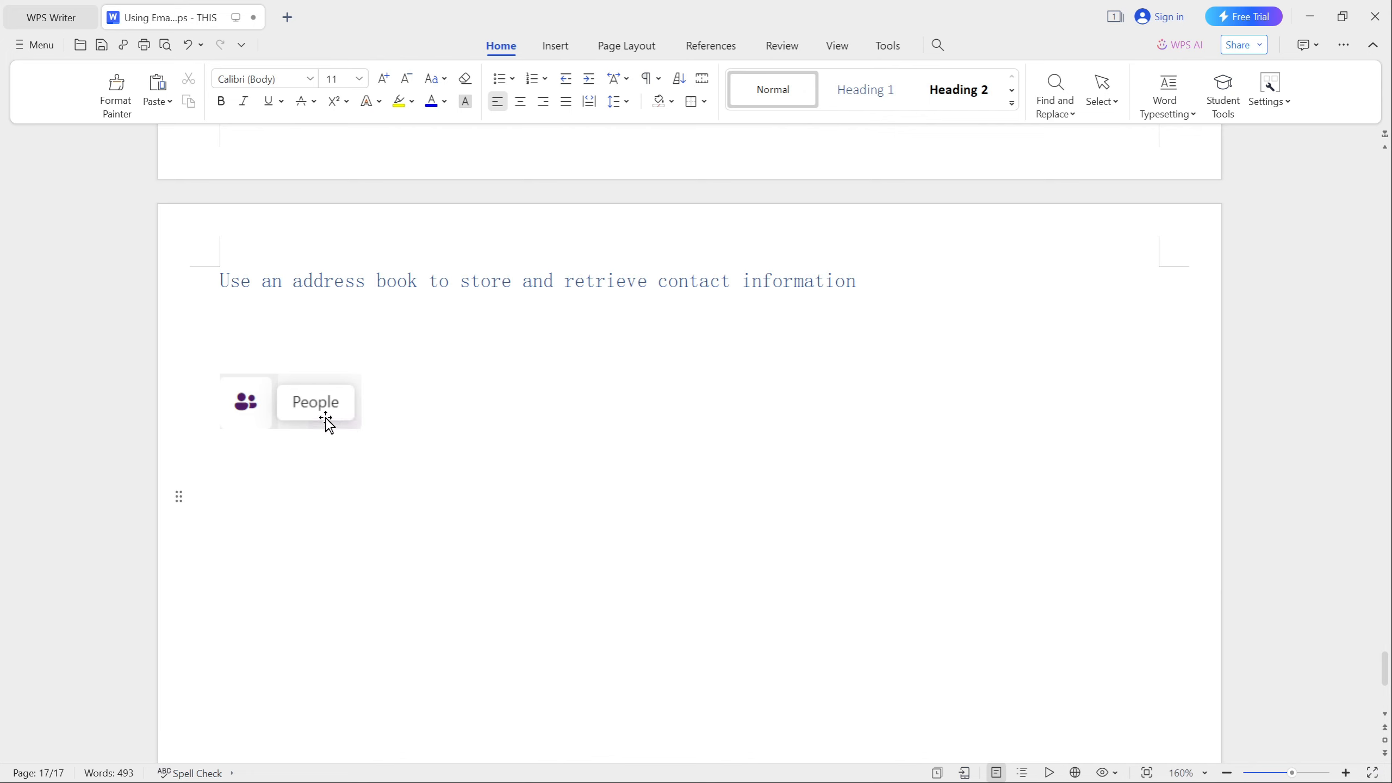
{"action": "key", "text": "alt+Tab"}
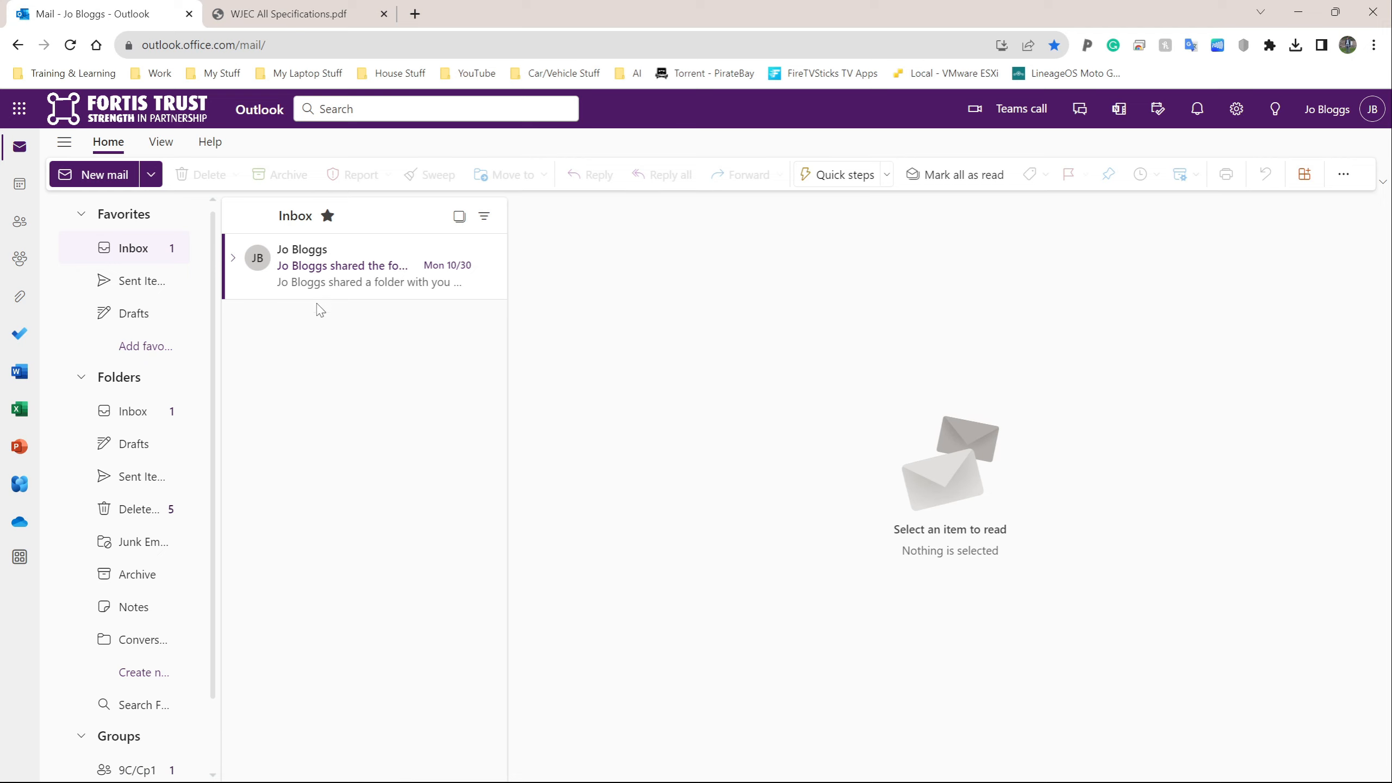
Step: Open the People page and snip its empty contacts list, then switch to Writer
{"action": "left_click", "coordinate": [18, 223]}
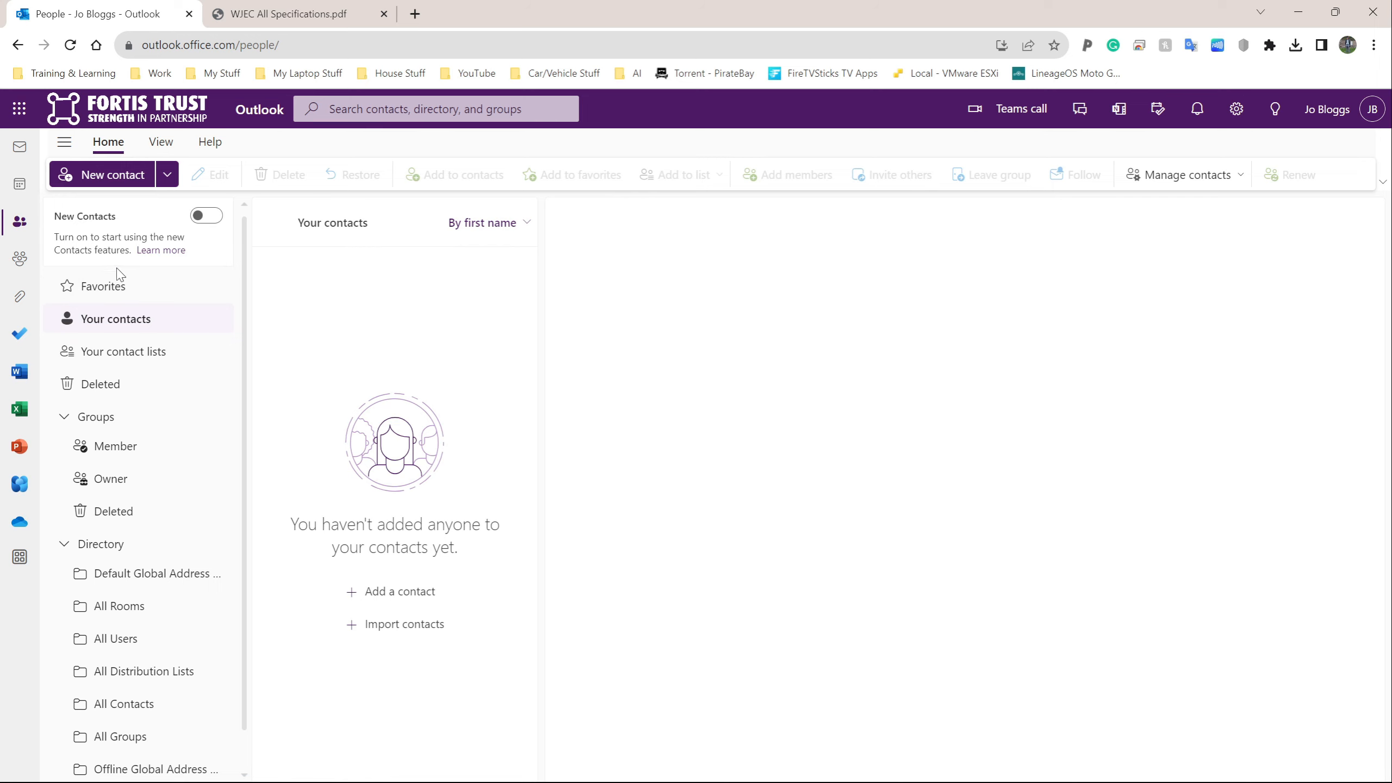
{"action": "key", "text": "super+shift+s"}
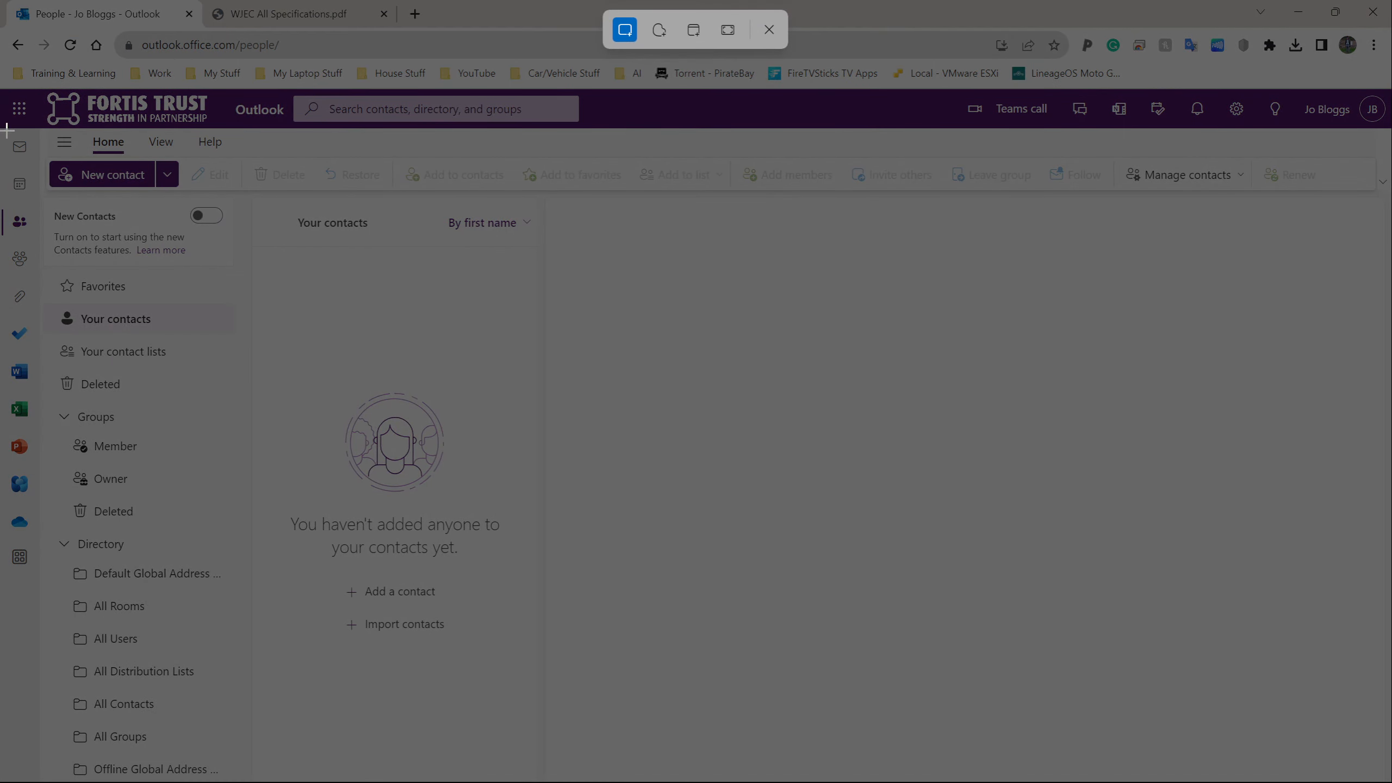
{"action": "left_click_drag", "start_coordinate": [1, 127], "coordinate": [548, 648]}
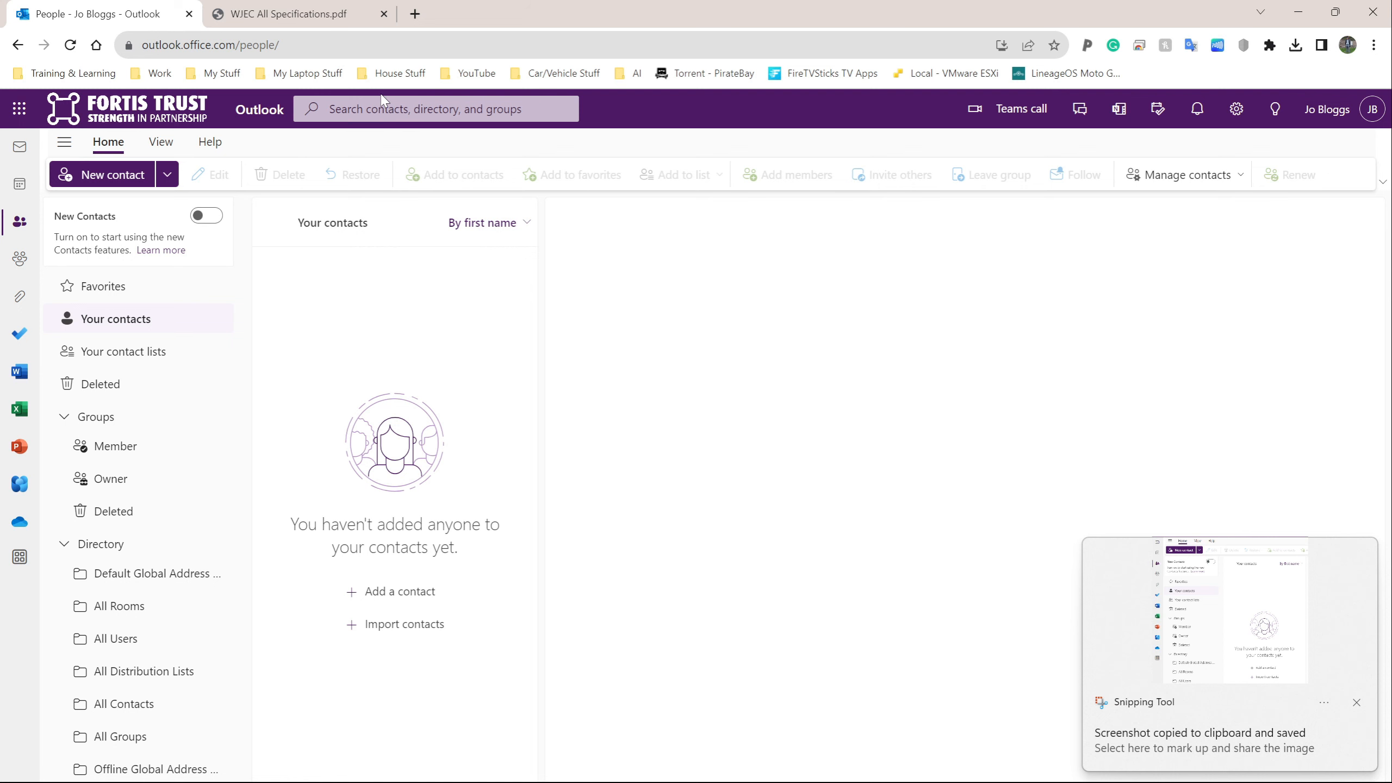
{"action": "key", "text": "alt+Tab"}
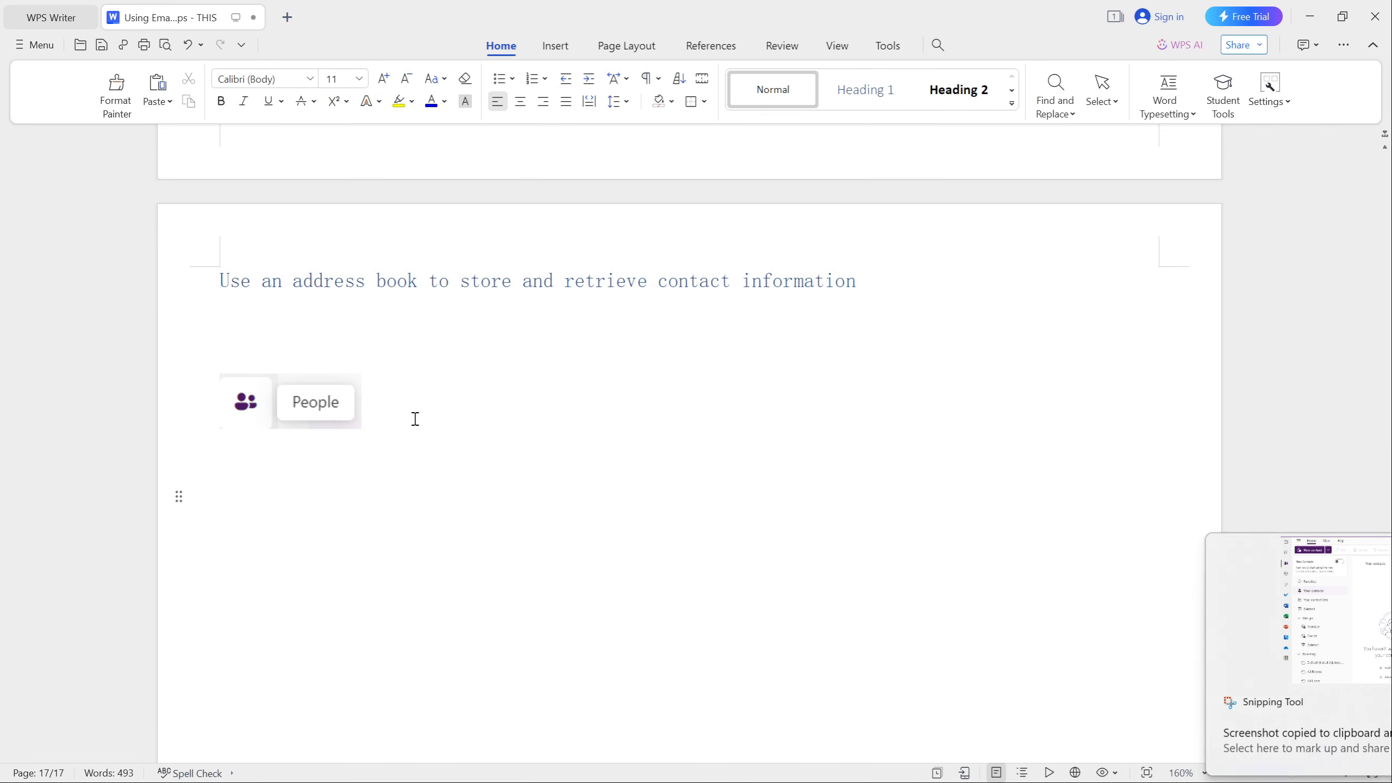
Step: Paste the contacts page screenshot below the People image with an empty line between them
{"action": "key", "text": "ctrl+v"}
{"action": "left_click", "coordinate": [652, 379]}
{"action": "scroll", "coordinate": [653, 384], "scroll_direction": "down", "scroll_amount": 6}
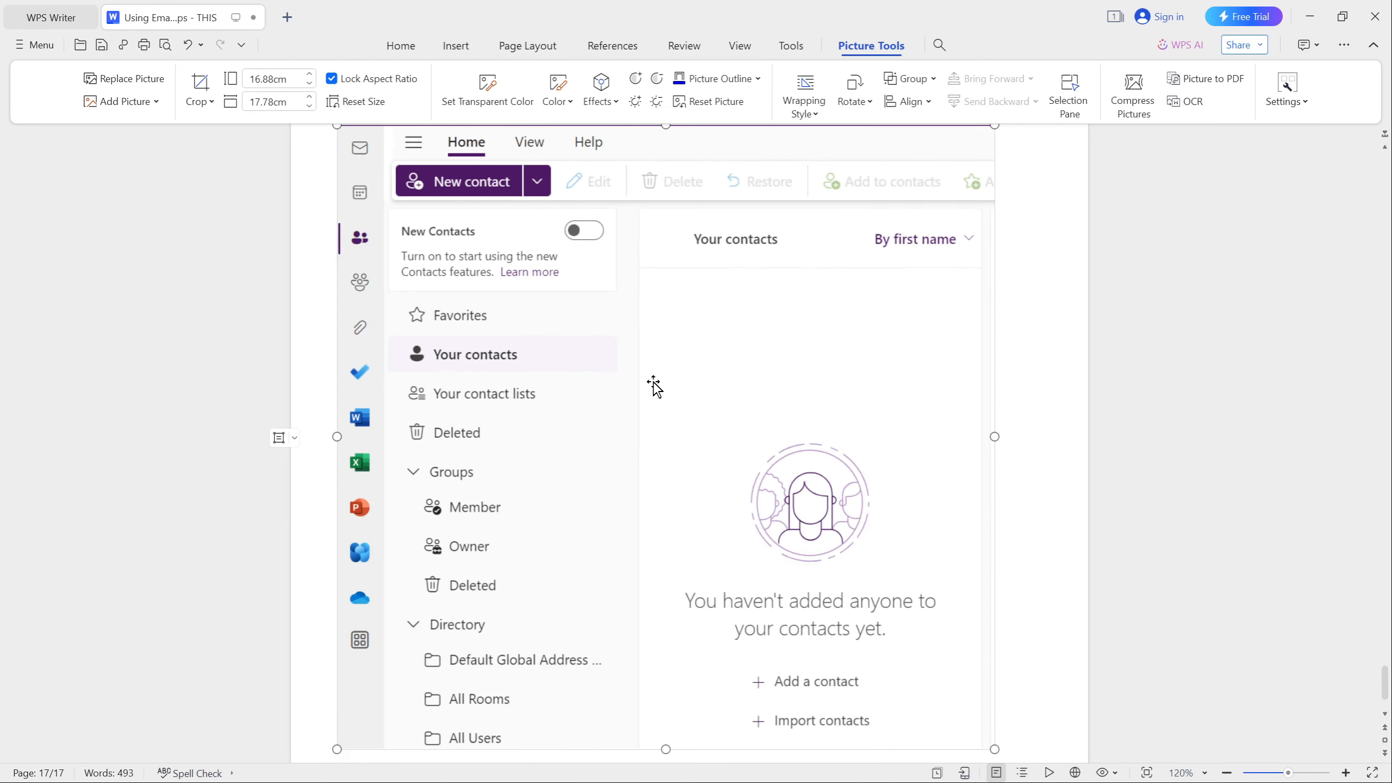
{"action": "scroll", "coordinate": [653, 384], "scroll_direction": "up", "scroll_amount": 4}
{"action": "left_click", "coordinate": [555, 319]}
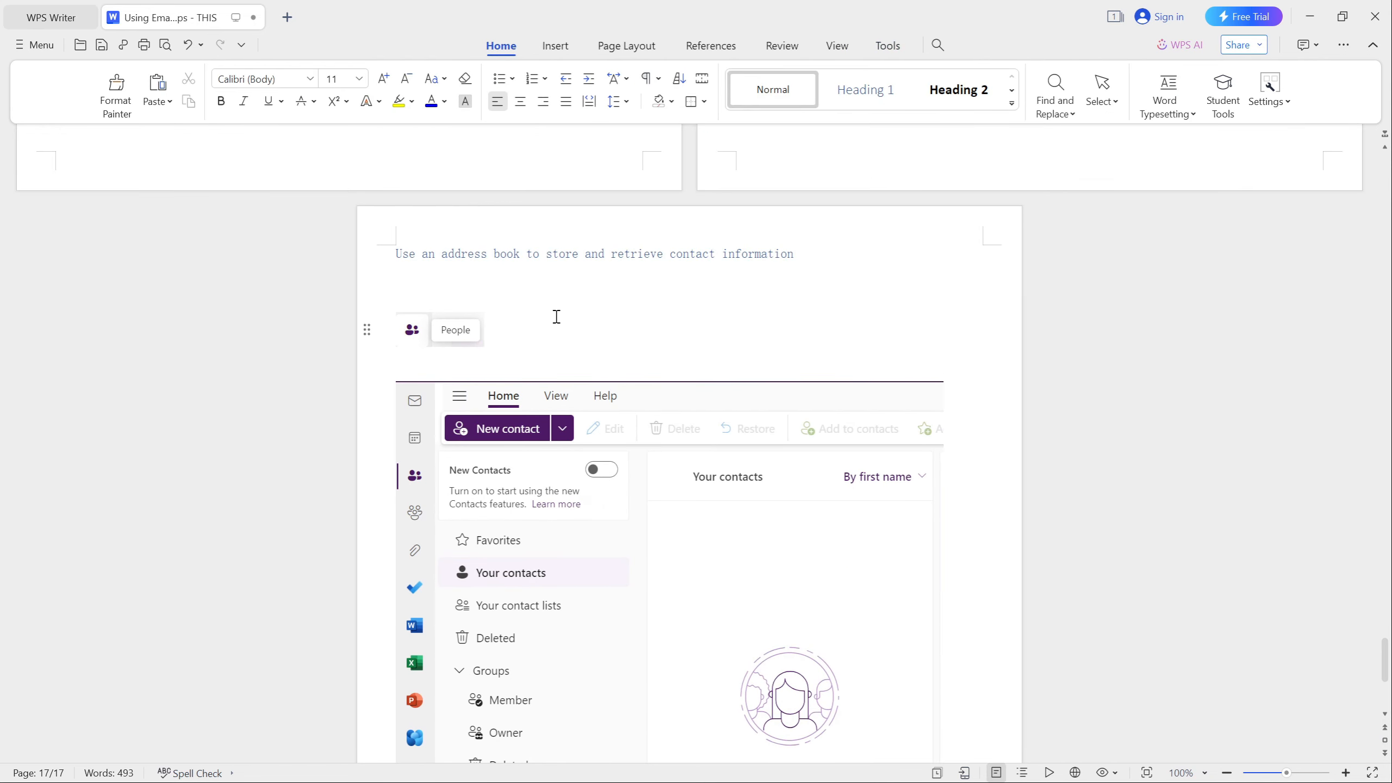
{"action": "key", "text": "Return"}
{"action": "key", "text": "alt+Tab"}
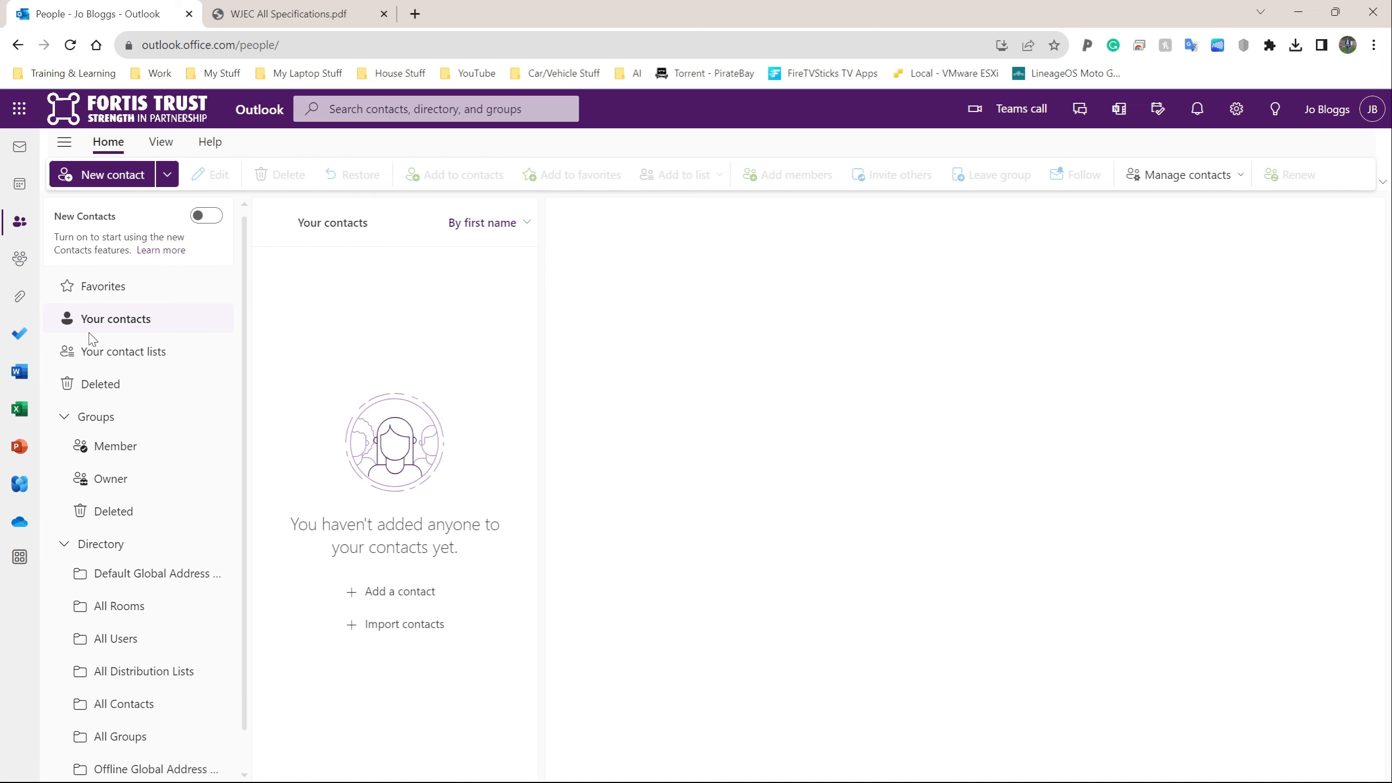
Step: Snip the New contact button and switch to the Writer document
{"action": "key", "text": "super+shift+s"}
{"action": "left_click_drag", "start_coordinate": [36, 147], "coordinate": [191, 196]}
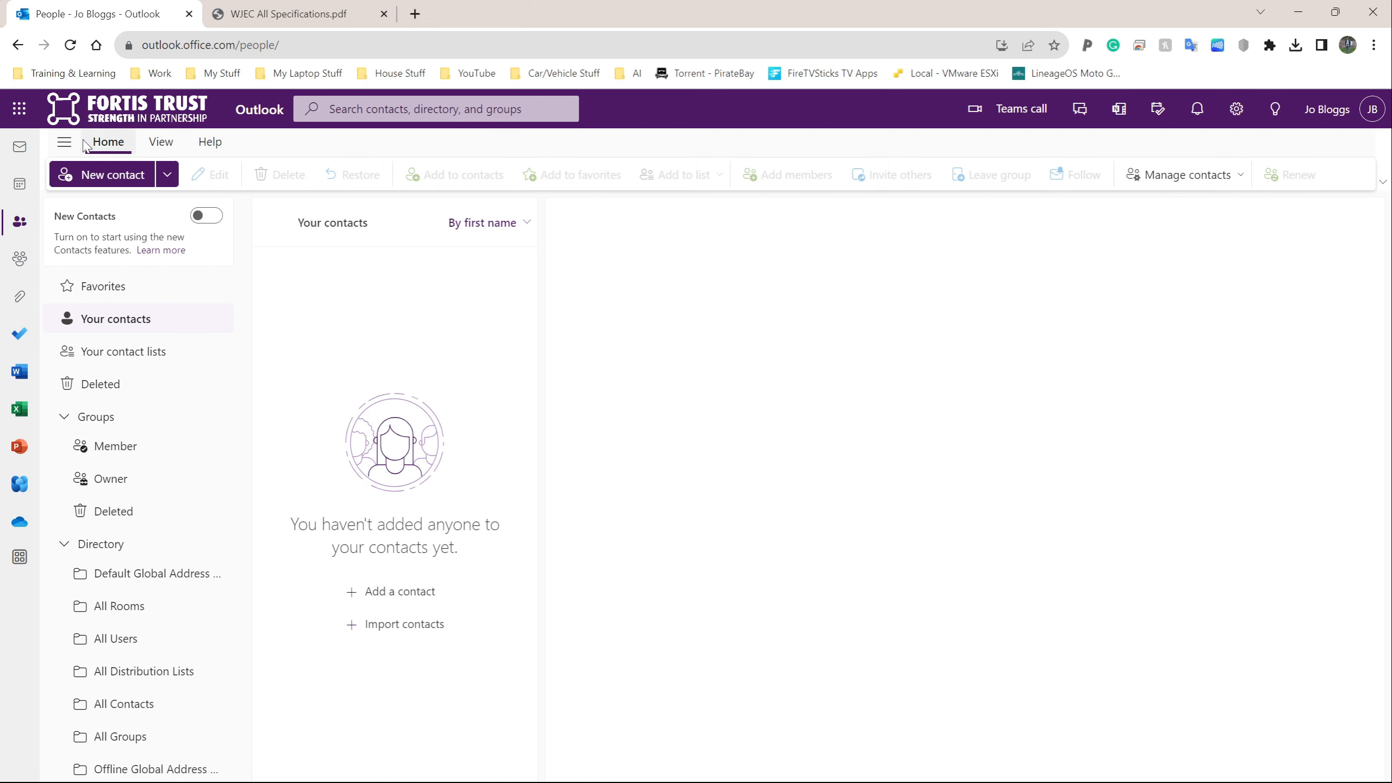
{"action": "key", "text": "alt+Tab"}
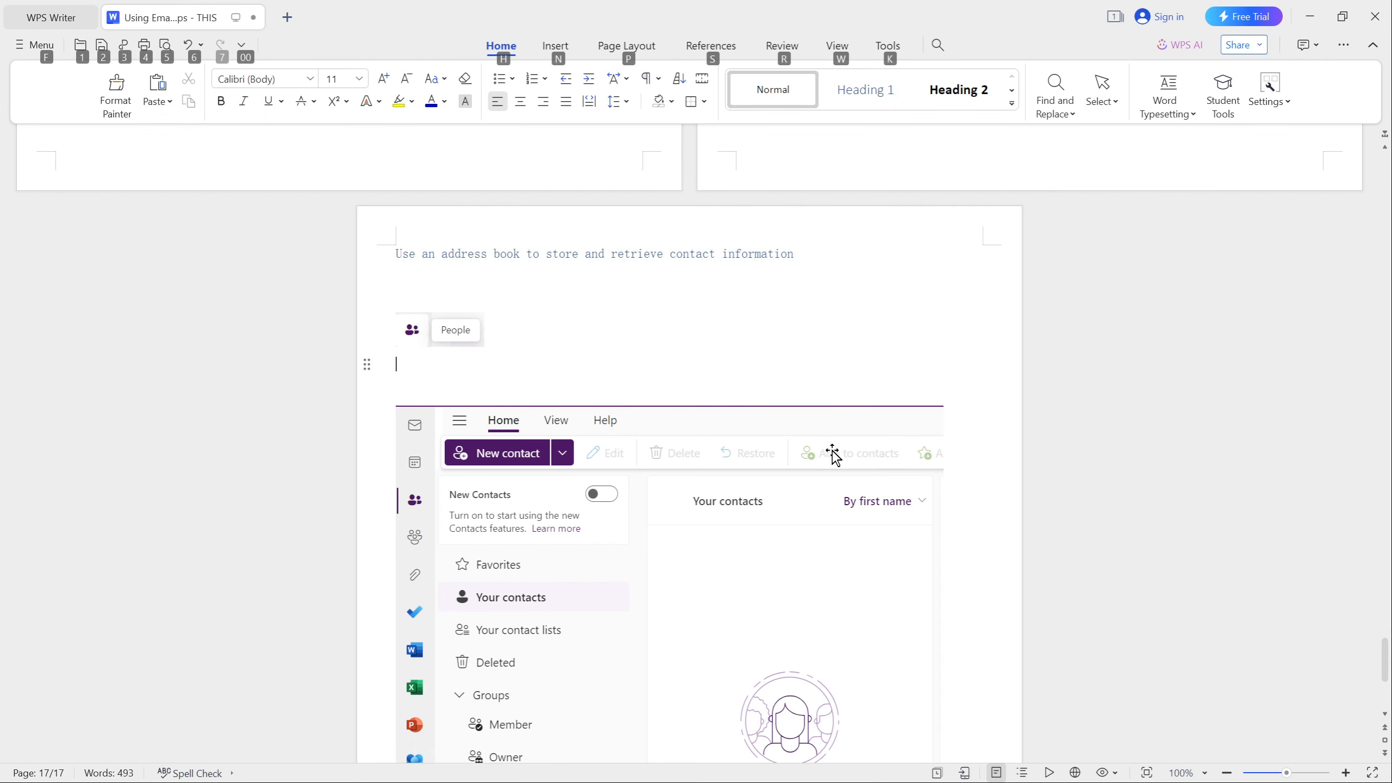
Step: Paste the New contact button snip onto page 18 below the contacts screenshot, followed by empty lines
{"action": "left_click", "coordinate": [863, 463]}
{"action": "scroll", "coordinate": [862, 463], "scroll_direction": "down", "scroll_amount": 4}
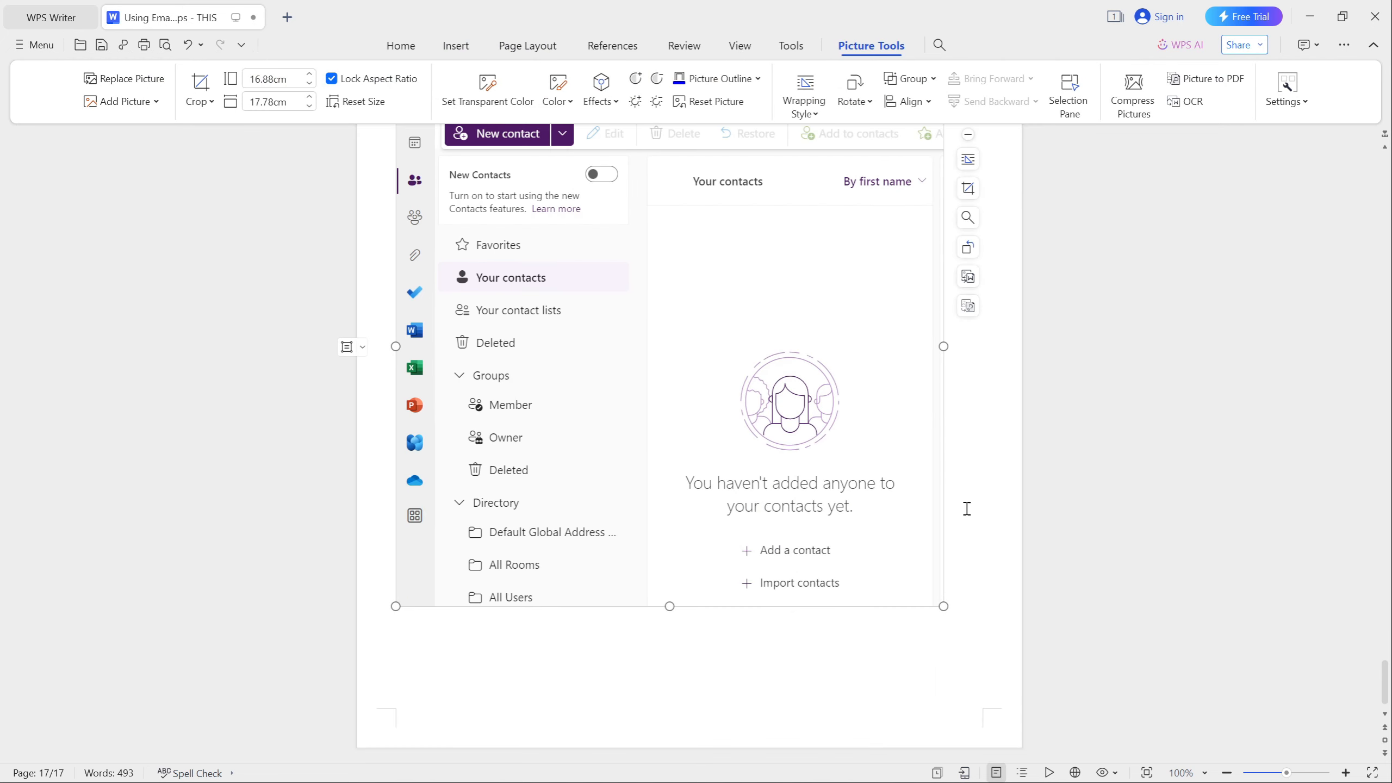
{"action": "left_click", "coordinate": [994, 524]}
{"action": "key", "text": "Return"}
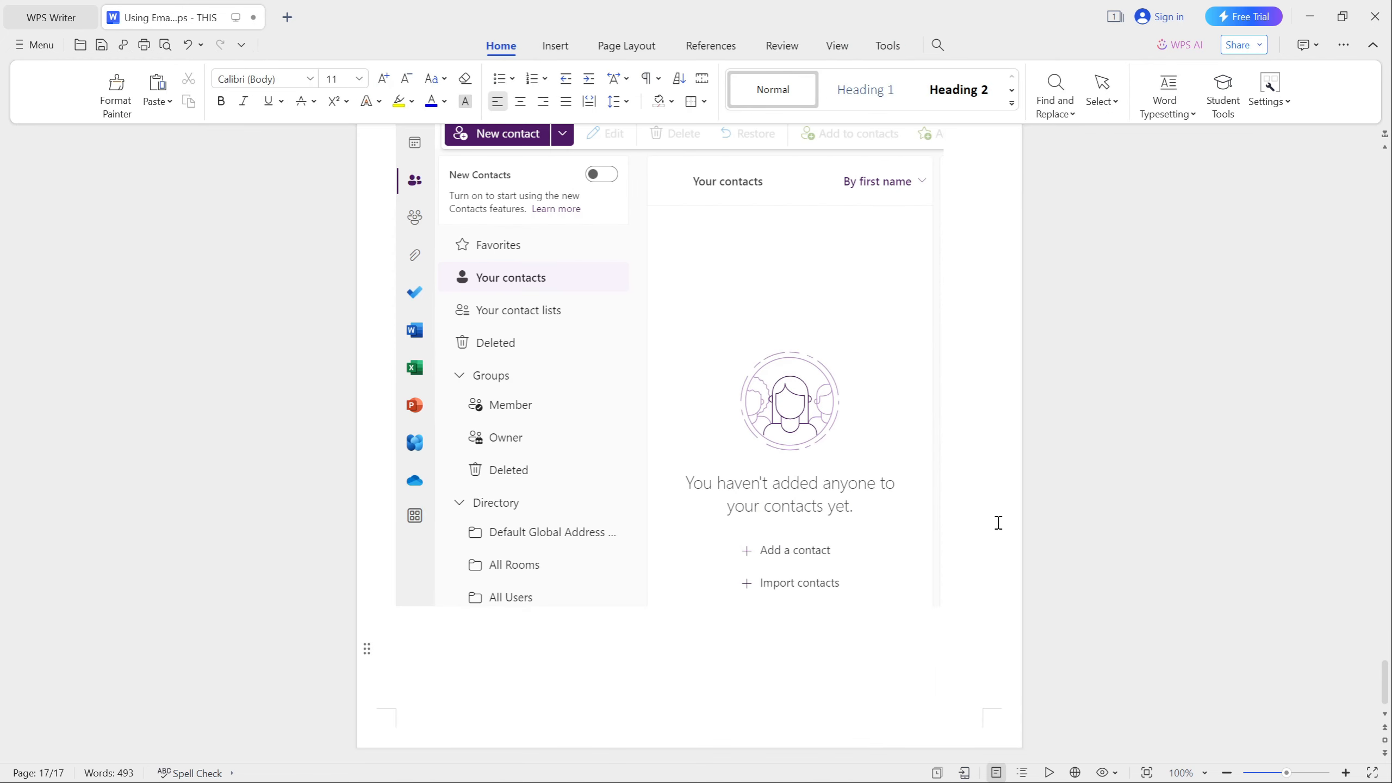
{"action": "key", "text": "ctrl+v"}
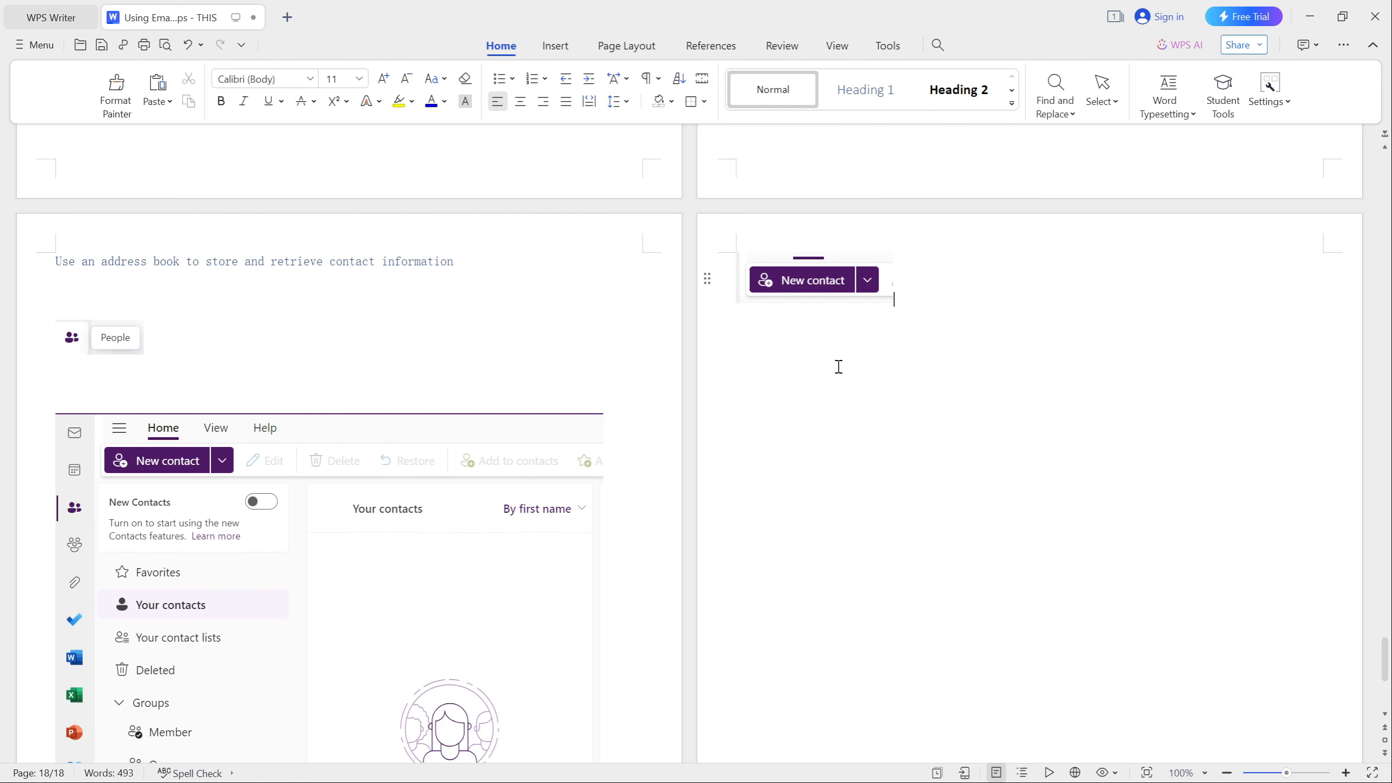
{"action": "key", "text": "Return"}
{"action": "key", "text": "Return"}
{"action": "scroll", "coordinate": [770, 348], "scroll_direction": "down", "scroll_amount": 1}
{"action": "scroll", "coordinate": [769, 347], "scroll_direction": "up", "scroll_amount": 2}
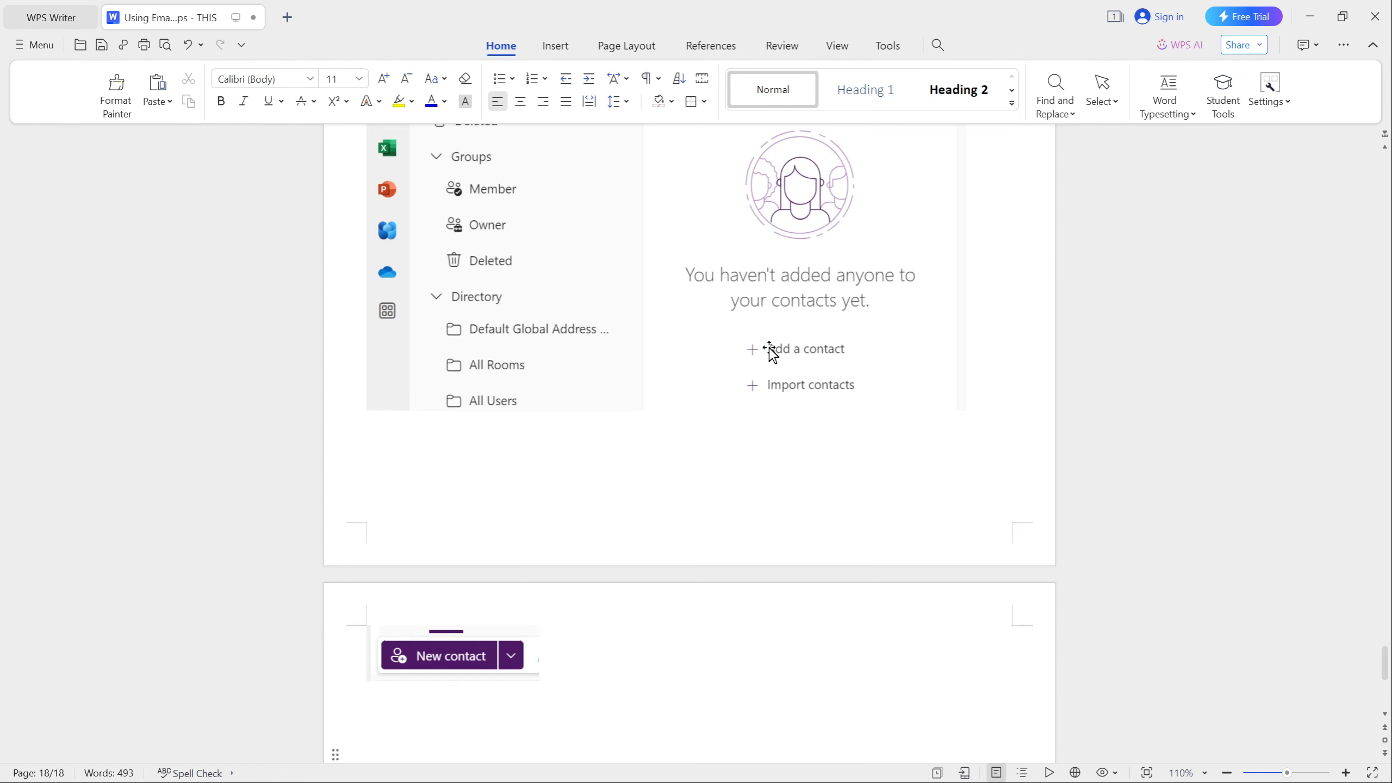
{"action": "key", "text": "alt+Tab"}
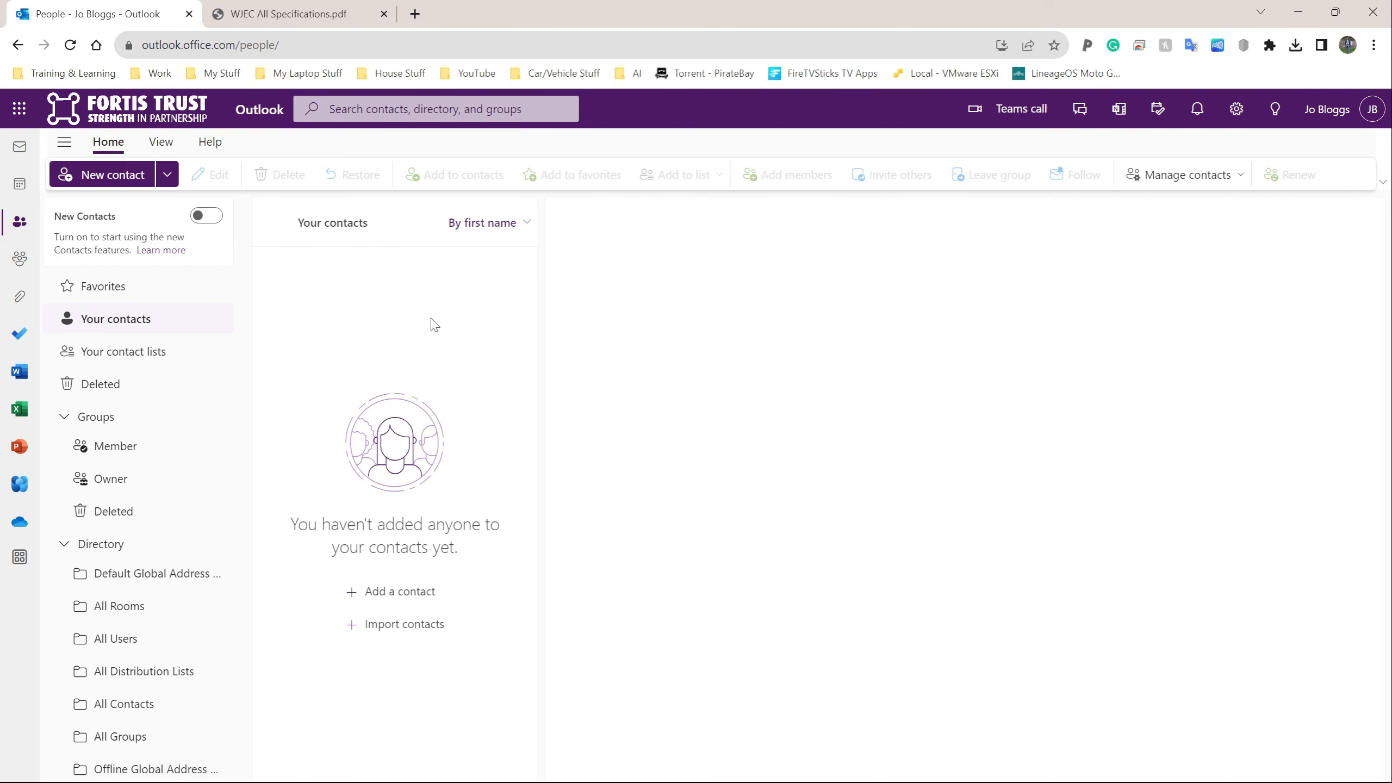
Step: Open a blank New contact form from the People page
{"action": "left_click", "coordinate": [133, 183]}
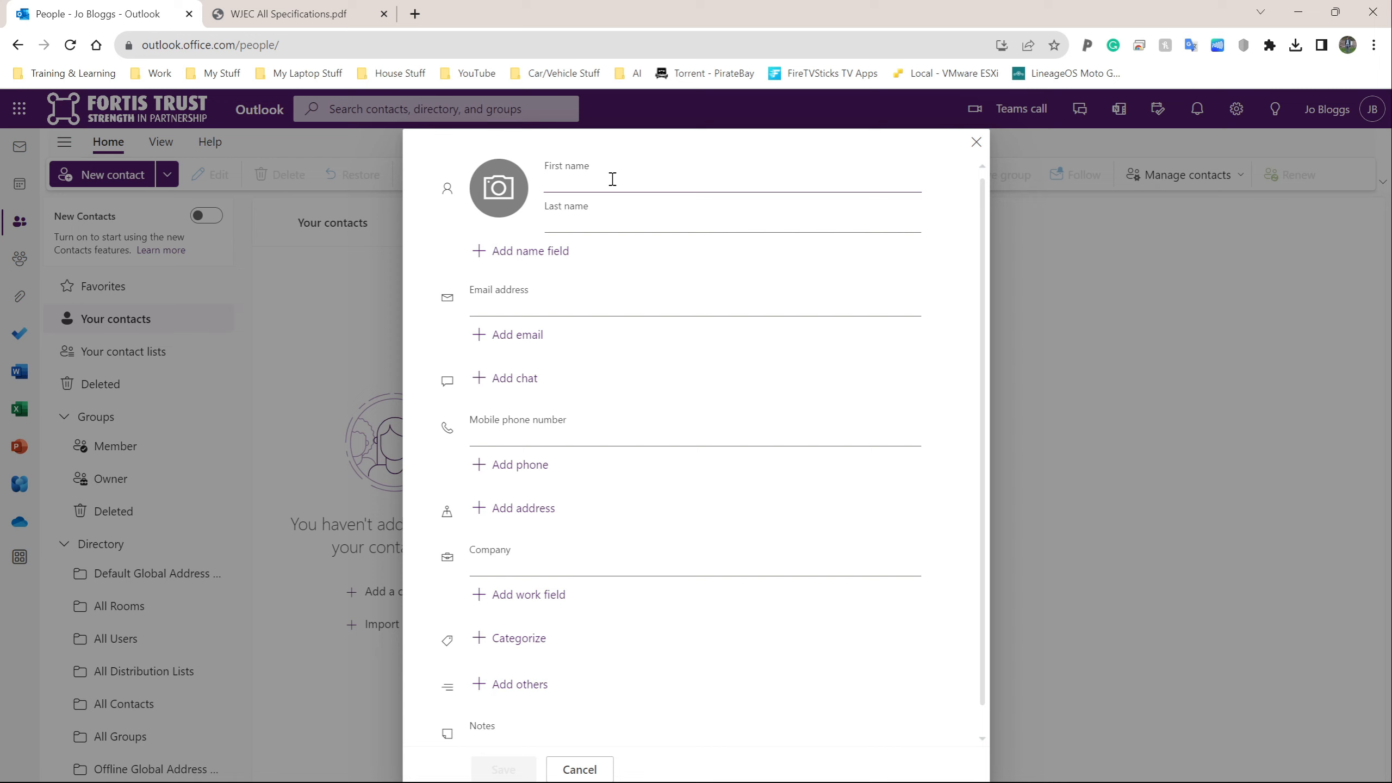
Step: Fill First name and Last name from clipboard history, then type the contact's email address
{"action": "key", "text": "super+v"}
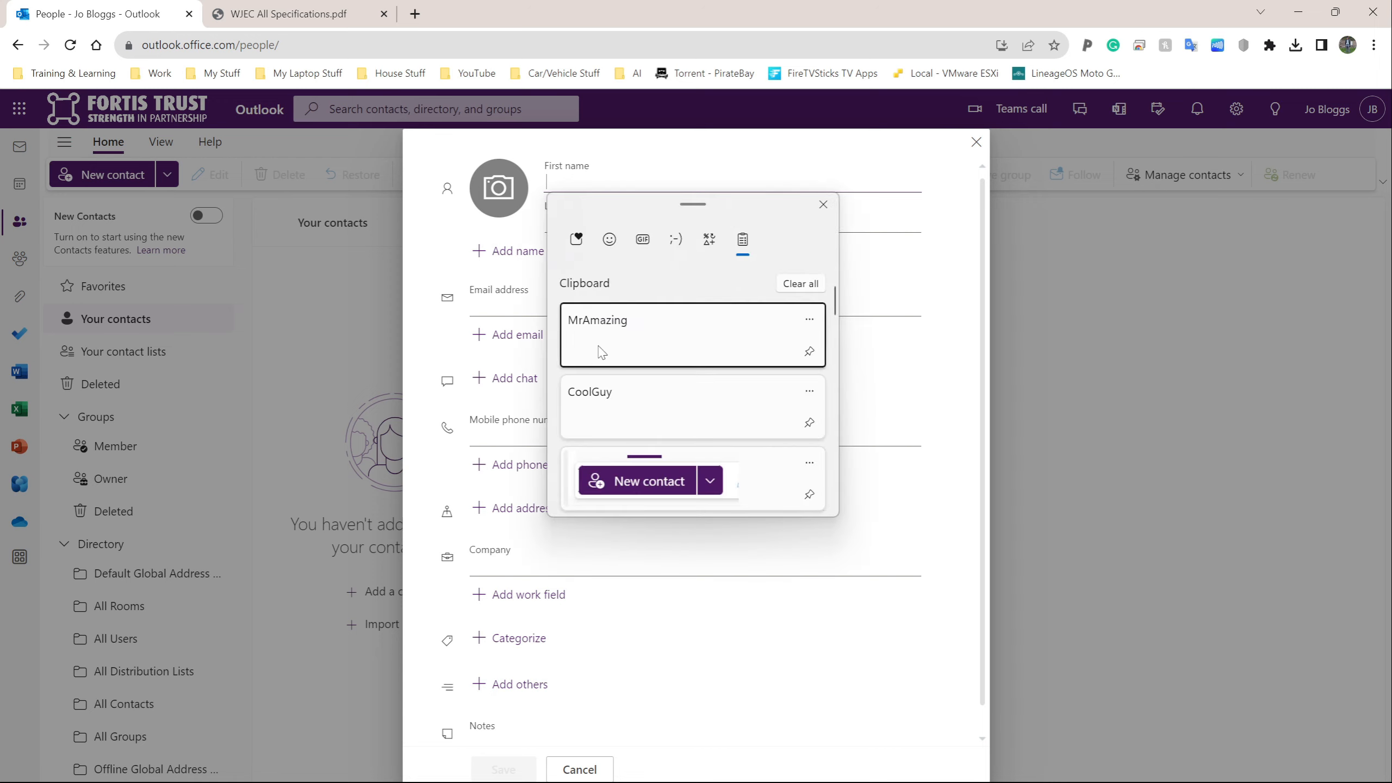
{"action": "left_click", "coordinate": [605, 350]}
{"action": "left_click", "coordinate": [584, 227]}
{"action": "key", "text": "super+v"}
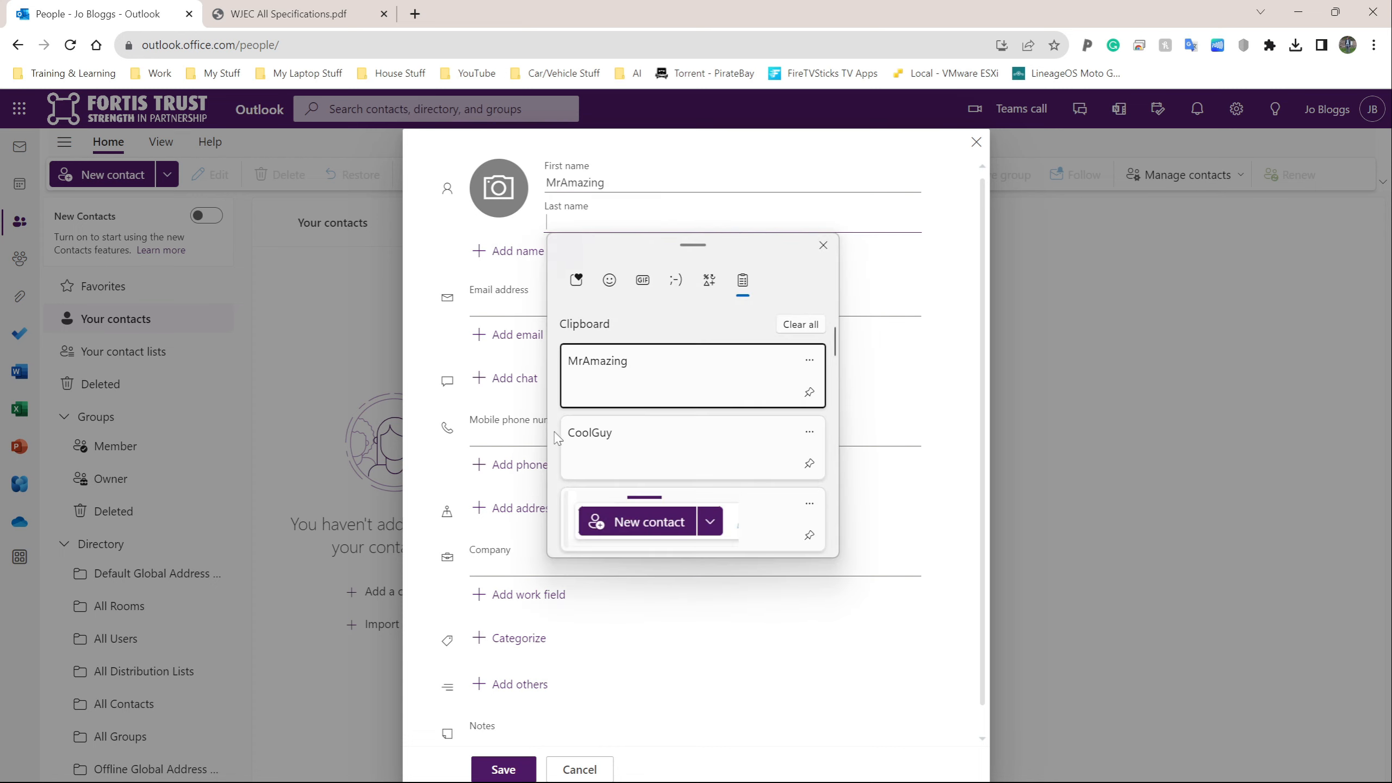
{"action": "left_click", "coordinate": [597, 441]}
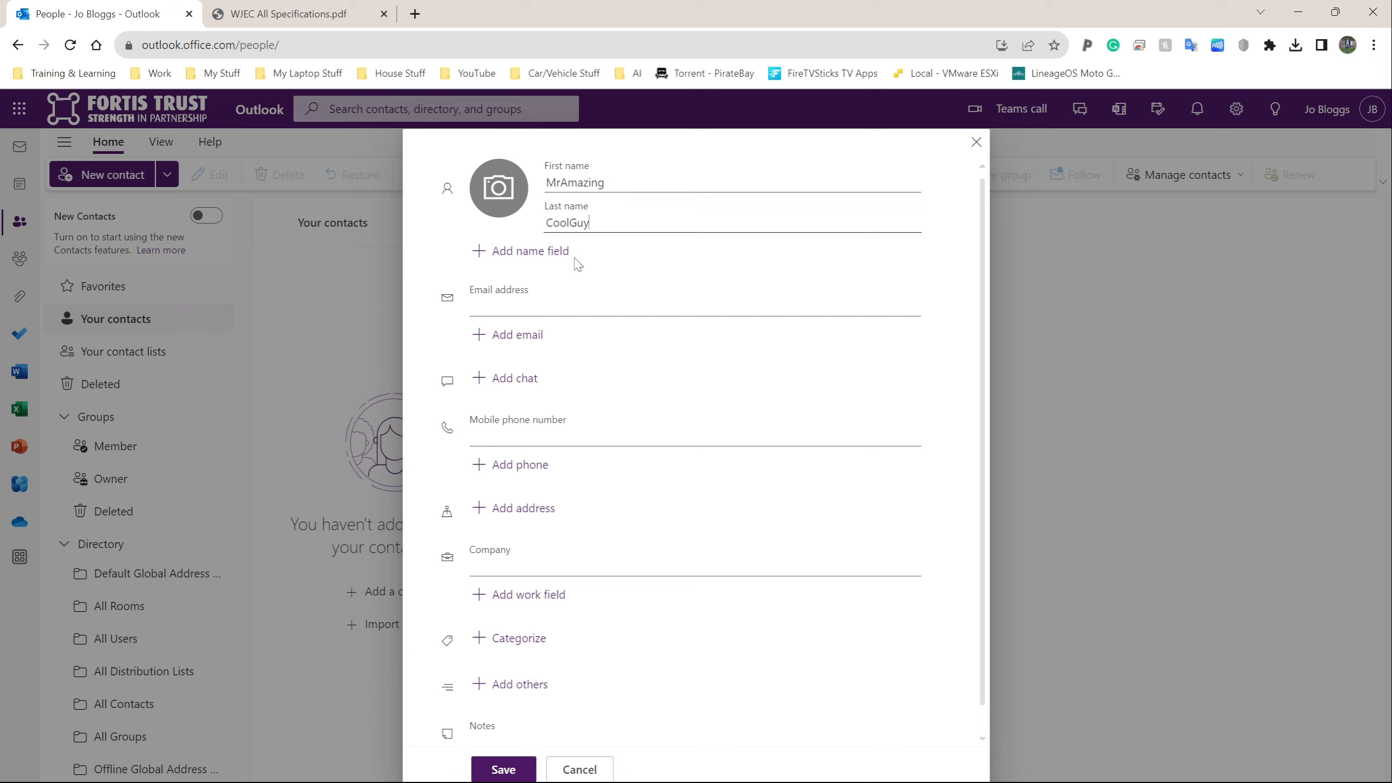
{"action": "left_click", "coordinate": [520, 305]}
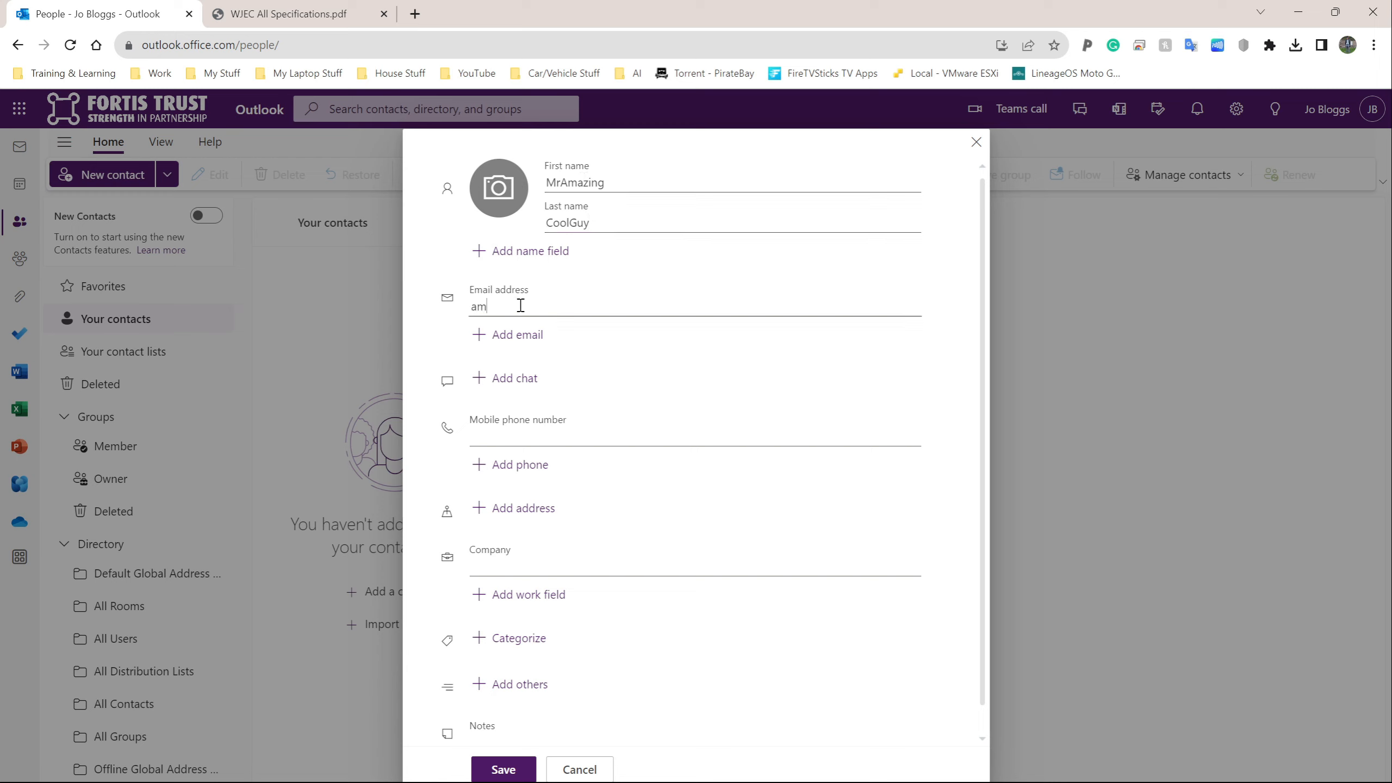
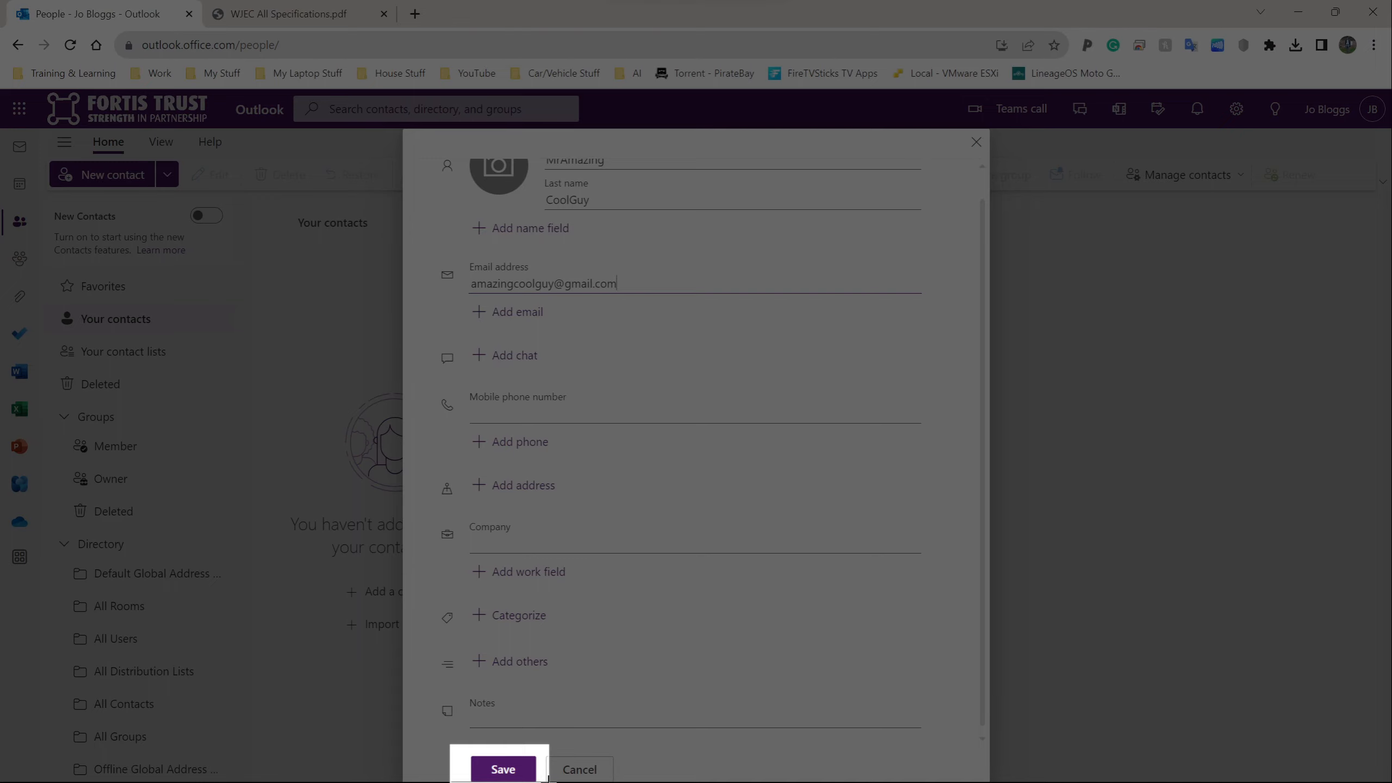
Step: Snip the Save button area of the filled contact form and return to WPS Writer
{"action": "left_click_drag", "start_coordinate": [450, 744], "coordinate": [547, 782]}
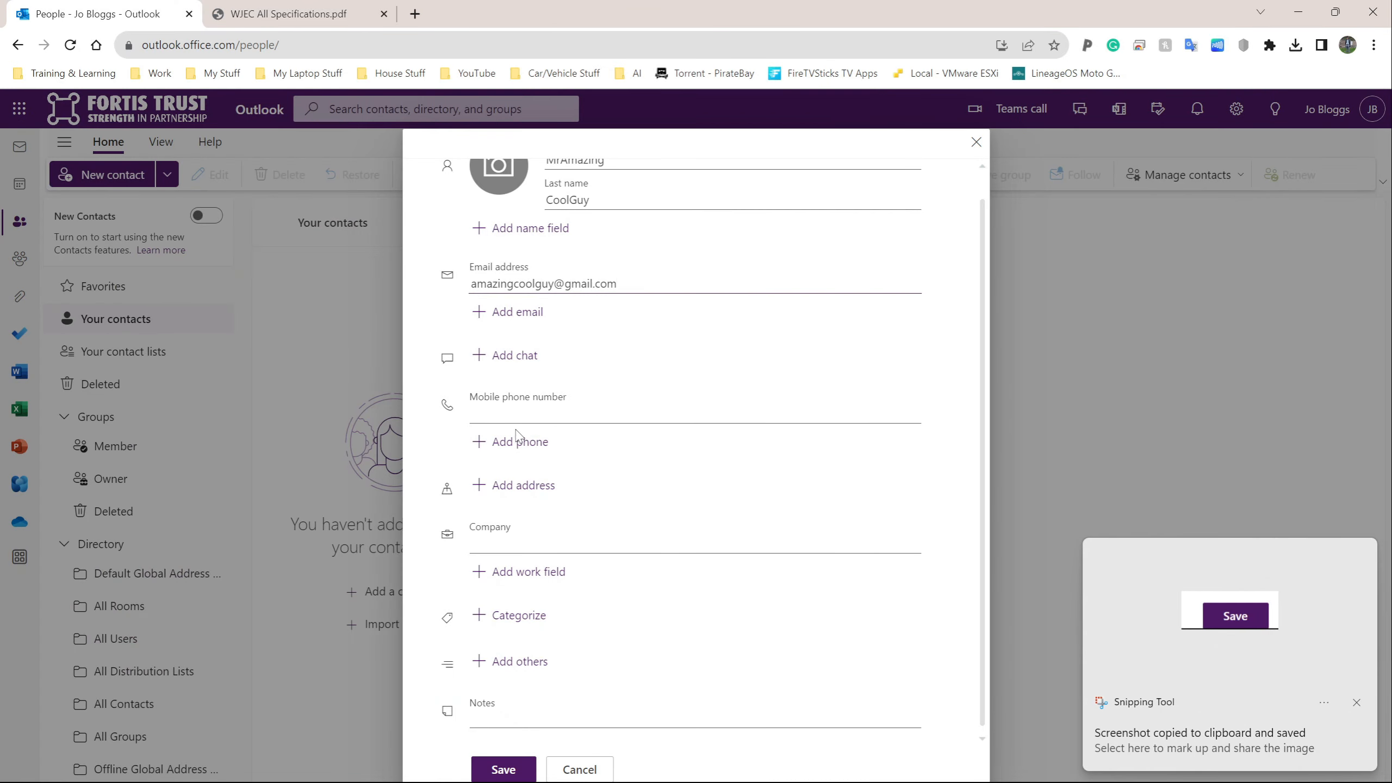
{"action": "key", "text": "alt+Tab"}
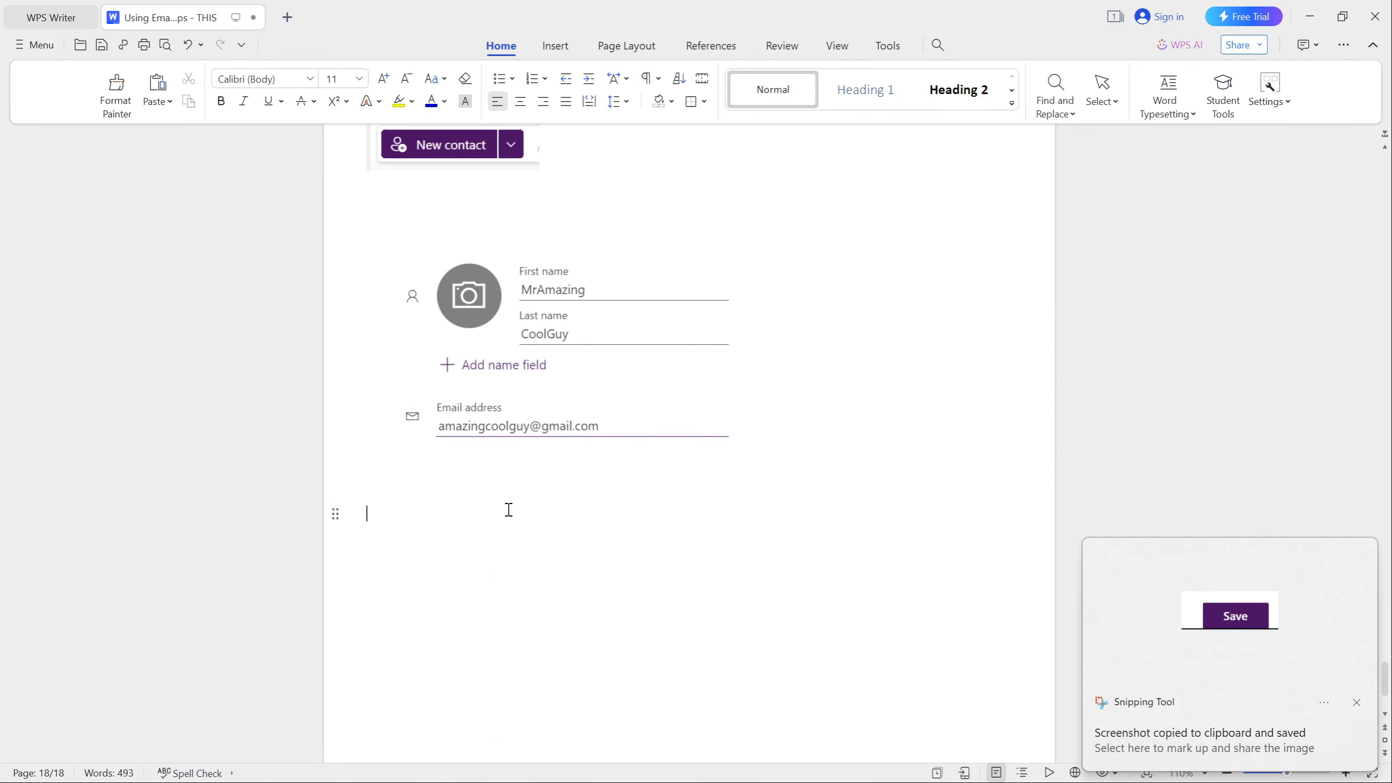
Step: Paste the Save-step snip below the contact form picture, then return to Outlook
{"action": "key", "text": "ctrl+v"}
{"action": "left_click", "coordinate": [444, 536]}
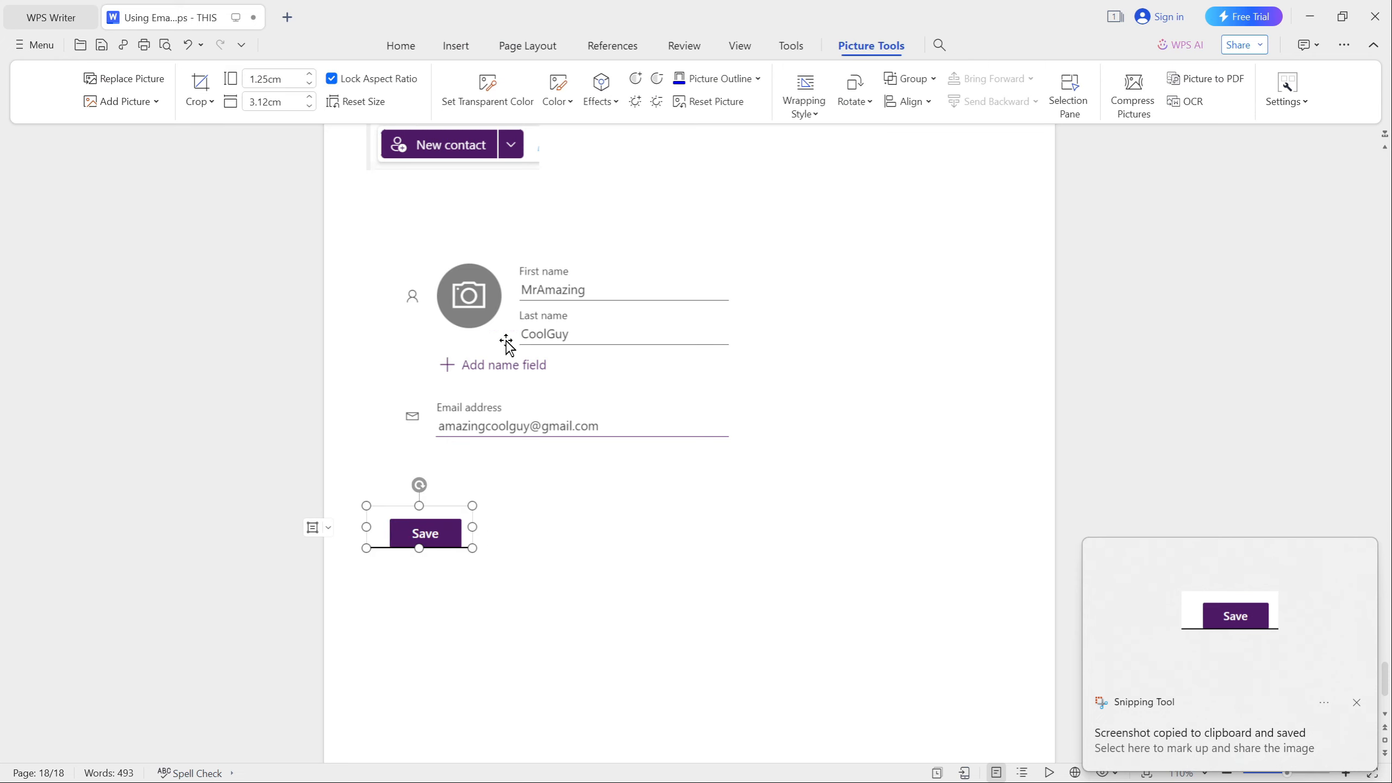
{"action": "left_click", "coordinate": [559, 521]}
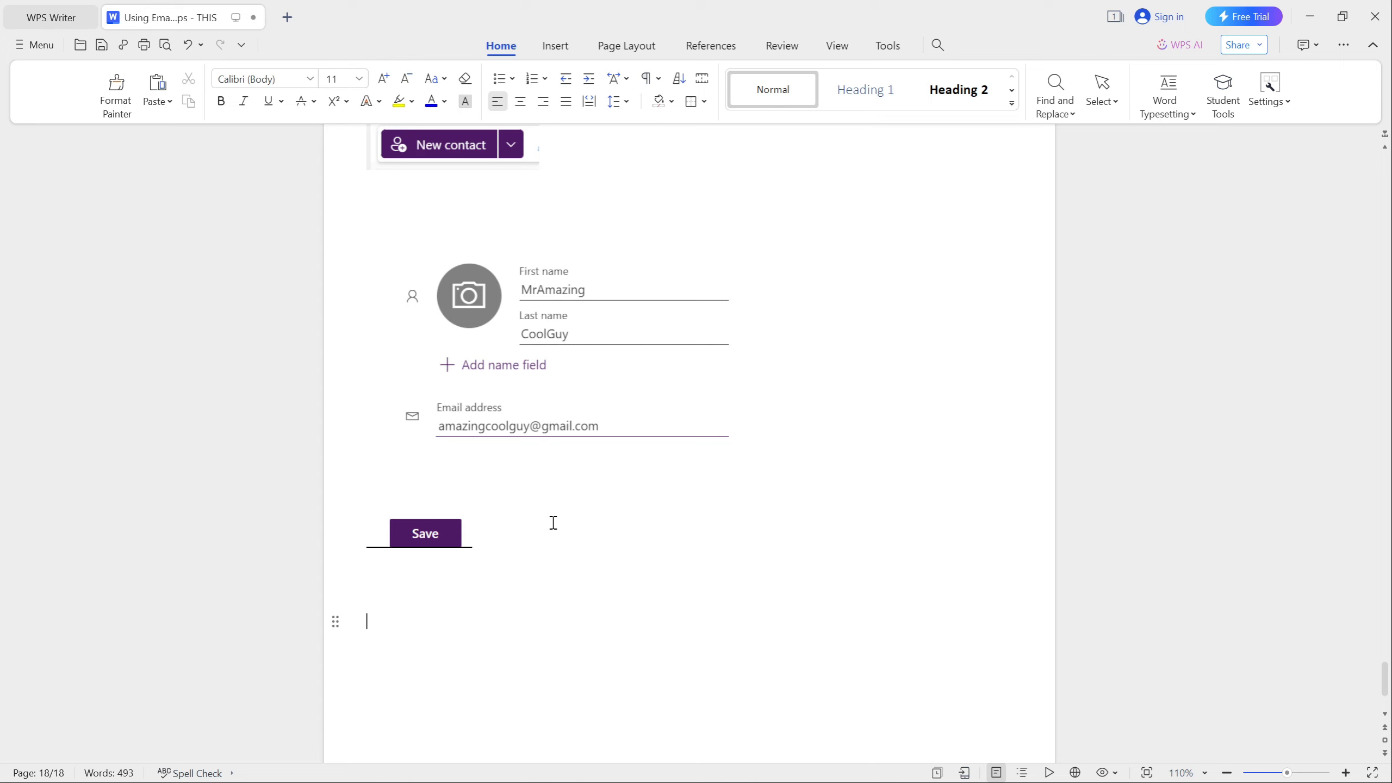
{"action": "key", "text": "alt+Tab"}
{"action": "scroll", "coordinate": [500, 364], "scroll_direction": "up", "scroll_amount": 1}
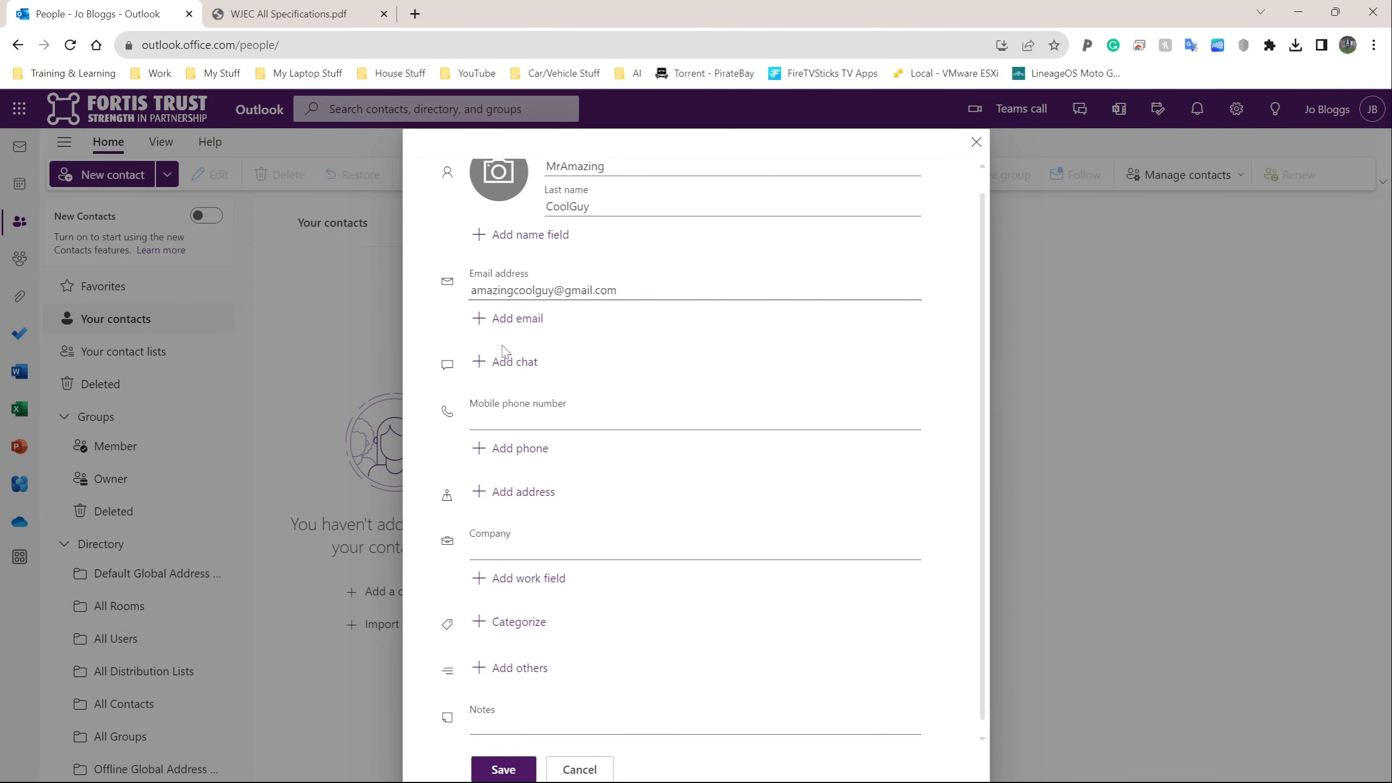
Step: Save the first contact, open its details page, and snip that contact page
{"action": "scroll", "coordinate": [506, 351], "scroll_direction": "up", "scroll_amount": 1}
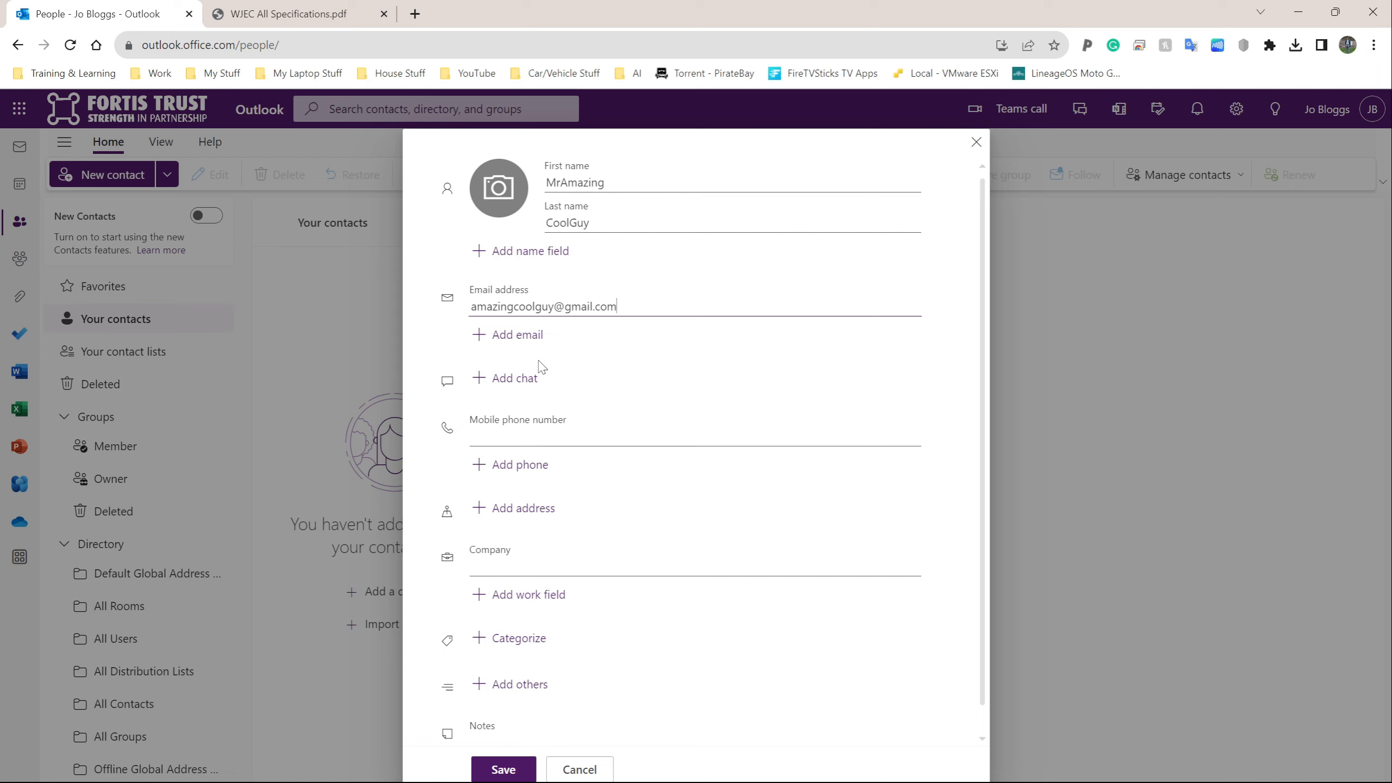
{"action": "left_click", "coordinate": [508, 769]}
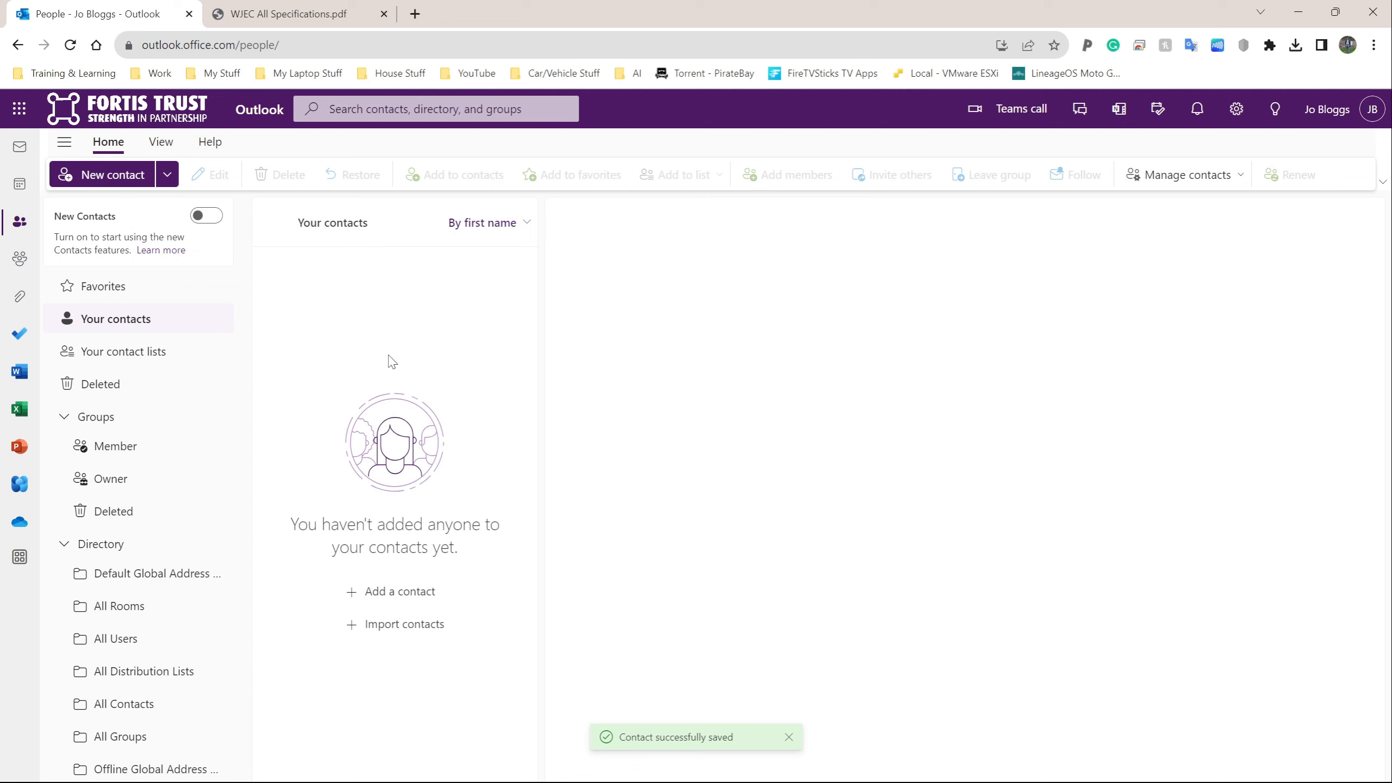
{"action": "left_click", "coordinate": [286, 278]}
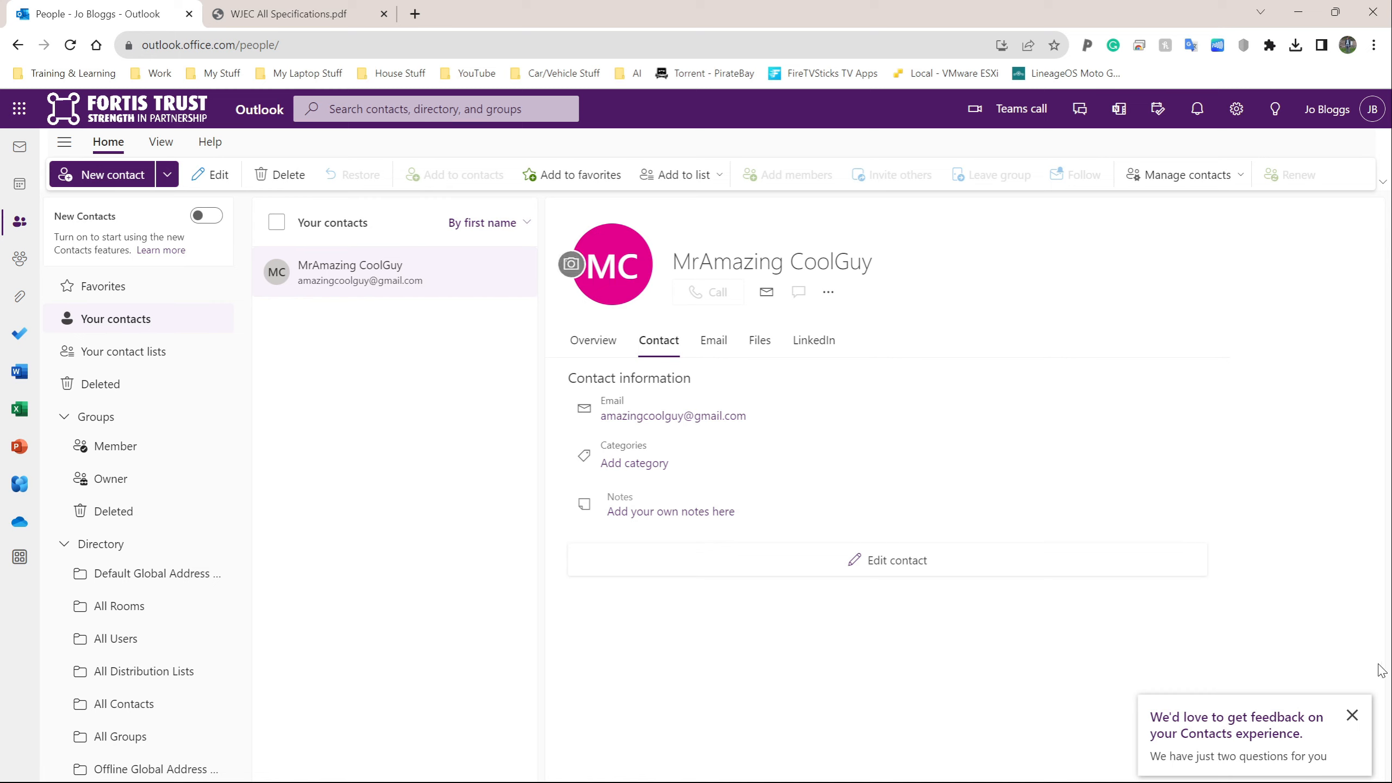
{"action": "left_click", "coordinate": [1352, 716]}
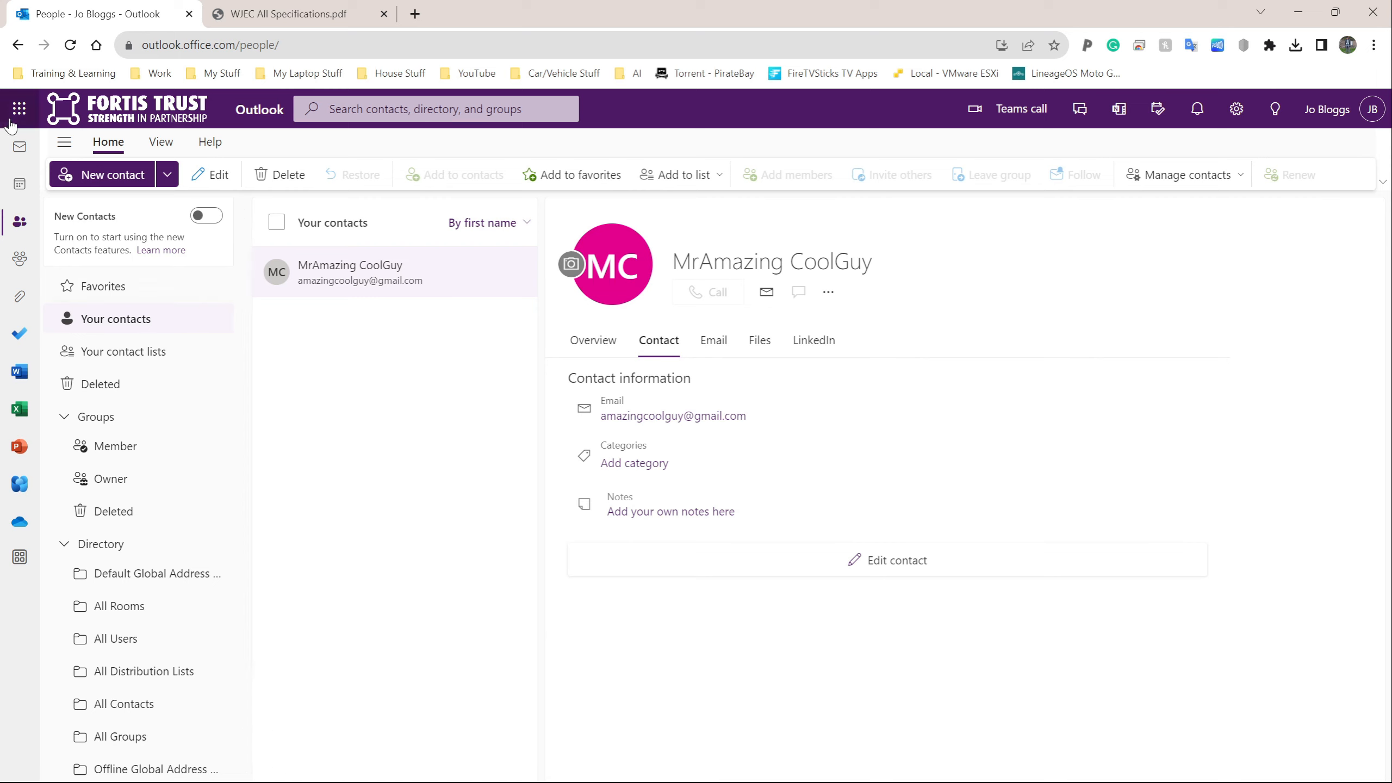
{"action": "key", "text": "super+shift+s"}
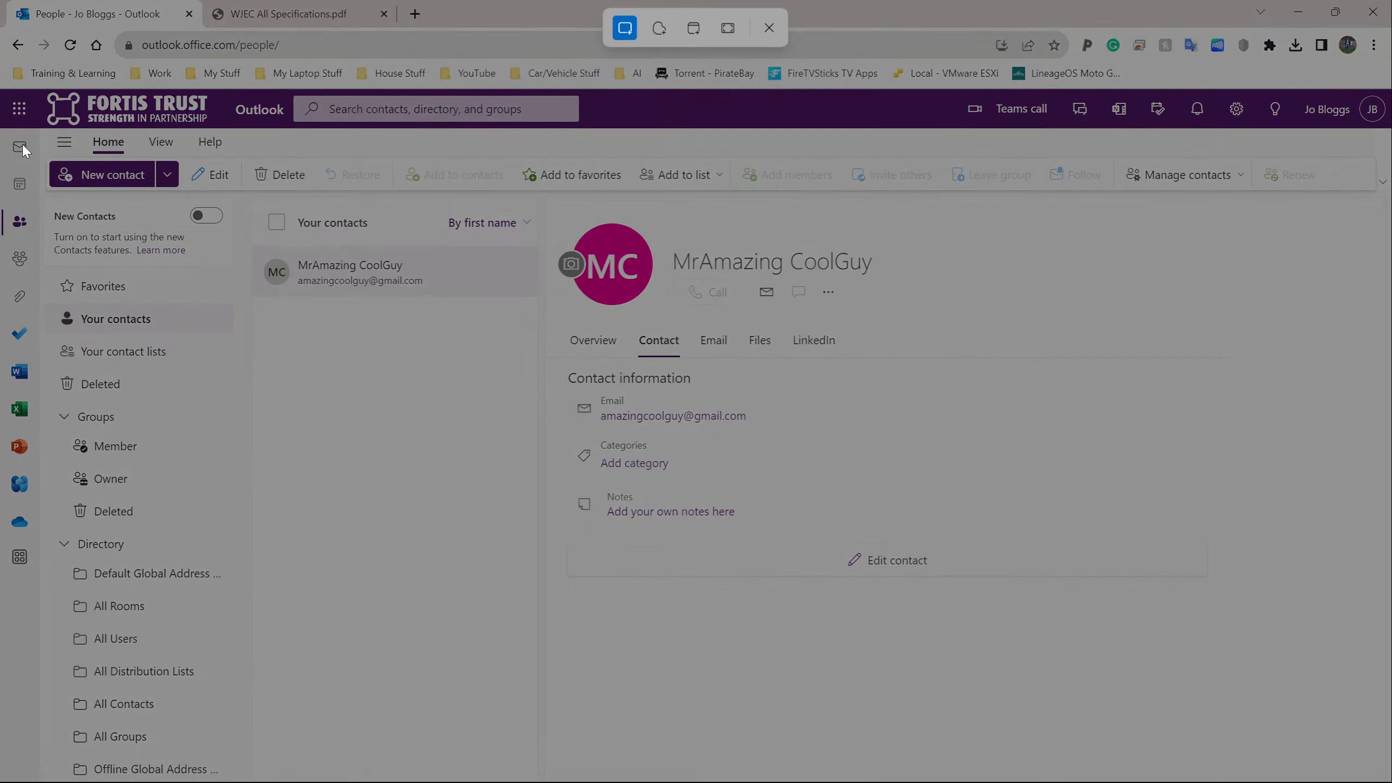
{"action": "left_click_drag", "start_coordinate": [2, 128], "coordinate": [1106, 570]}
Step: Create a second contact with names and e-mail, and save it
{"action": "left_click", "coordinate": [101, 175]}
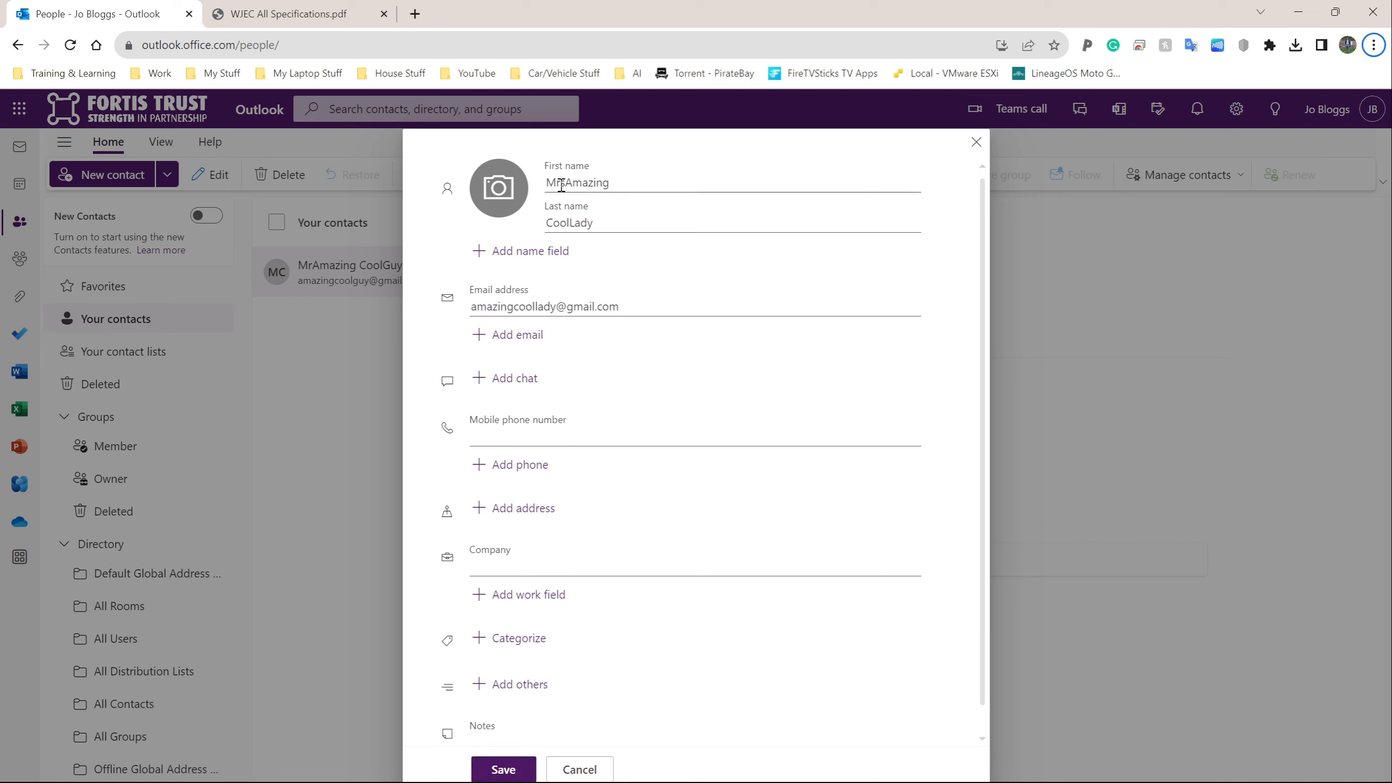
{"action": "key", "text": "Escape"}
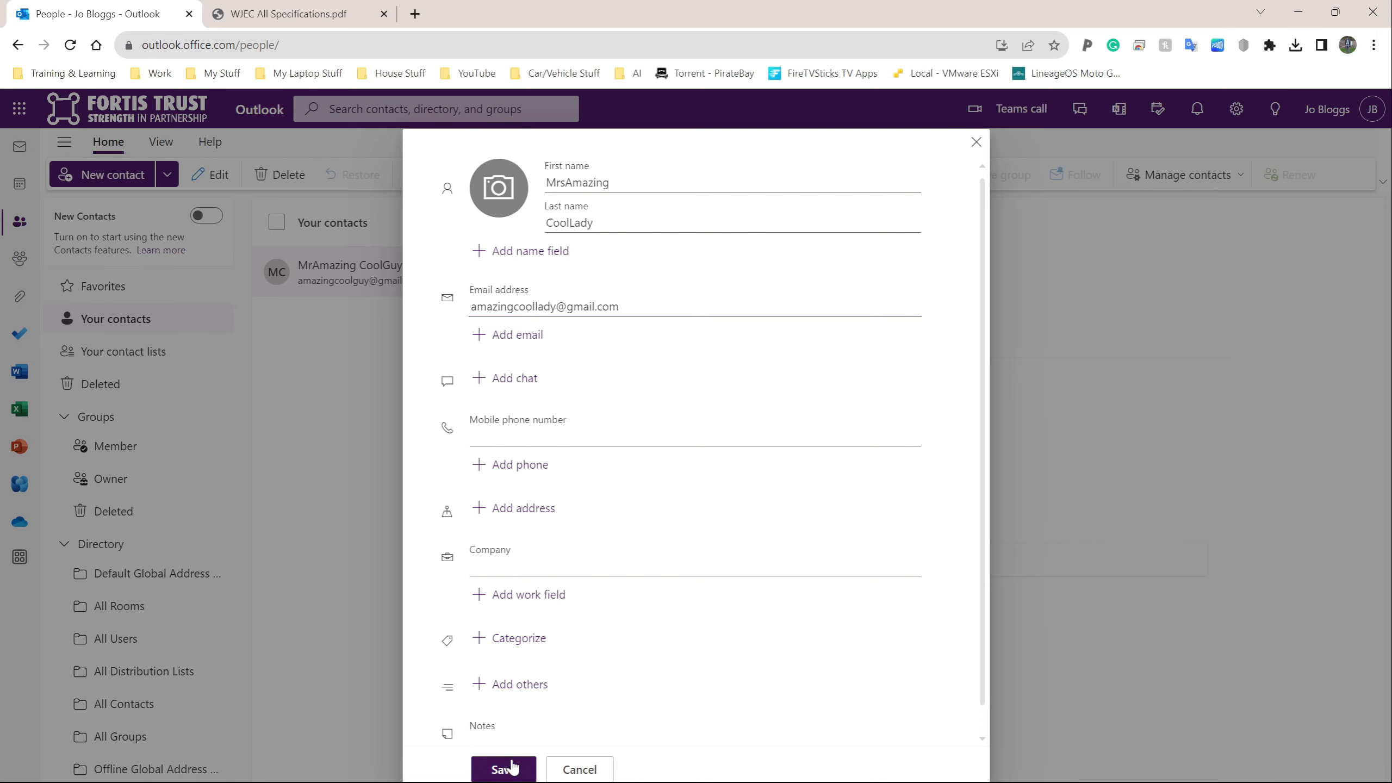
{"action": "scroll", "coordinate": [518, 723], "scroll_direction": "down", "scroll_amount": 1}
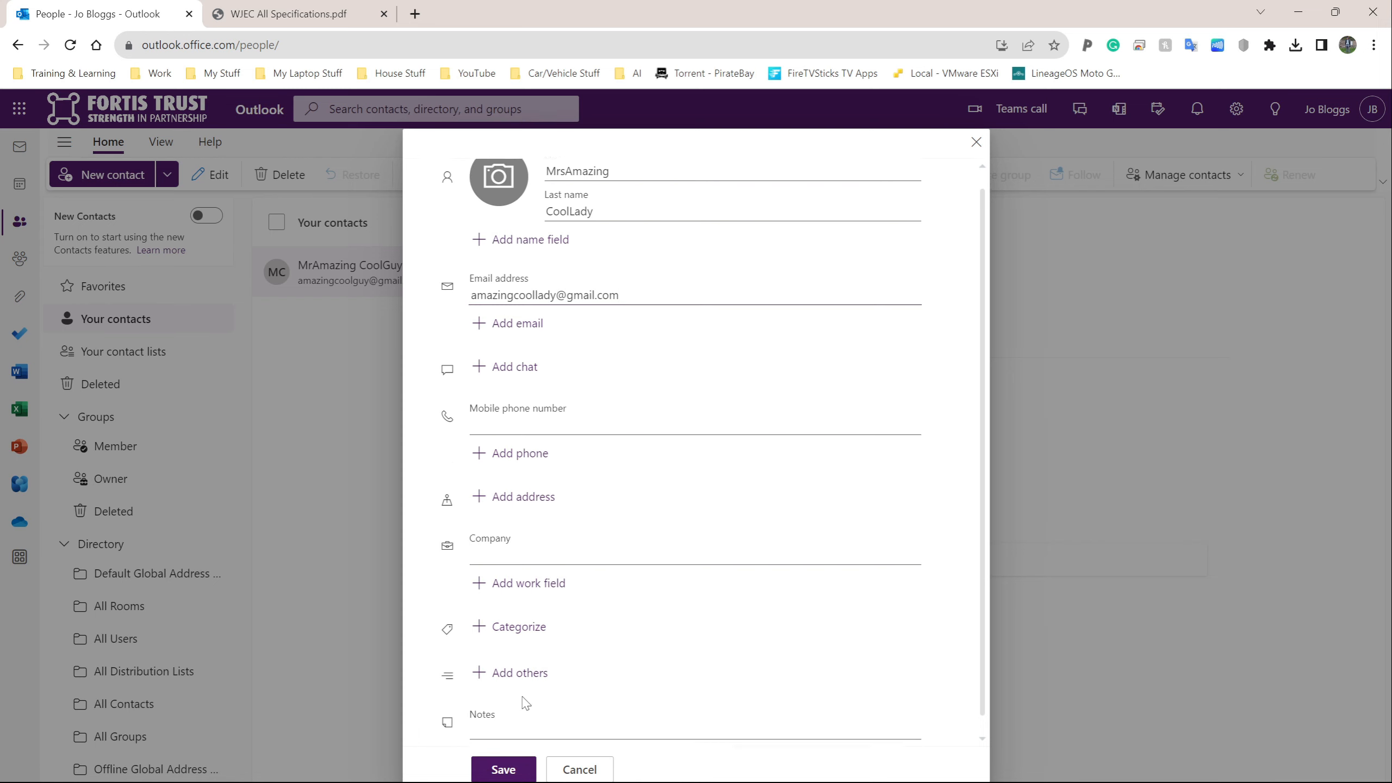
{"action": "left_click", "coordinate": [503, 769]}
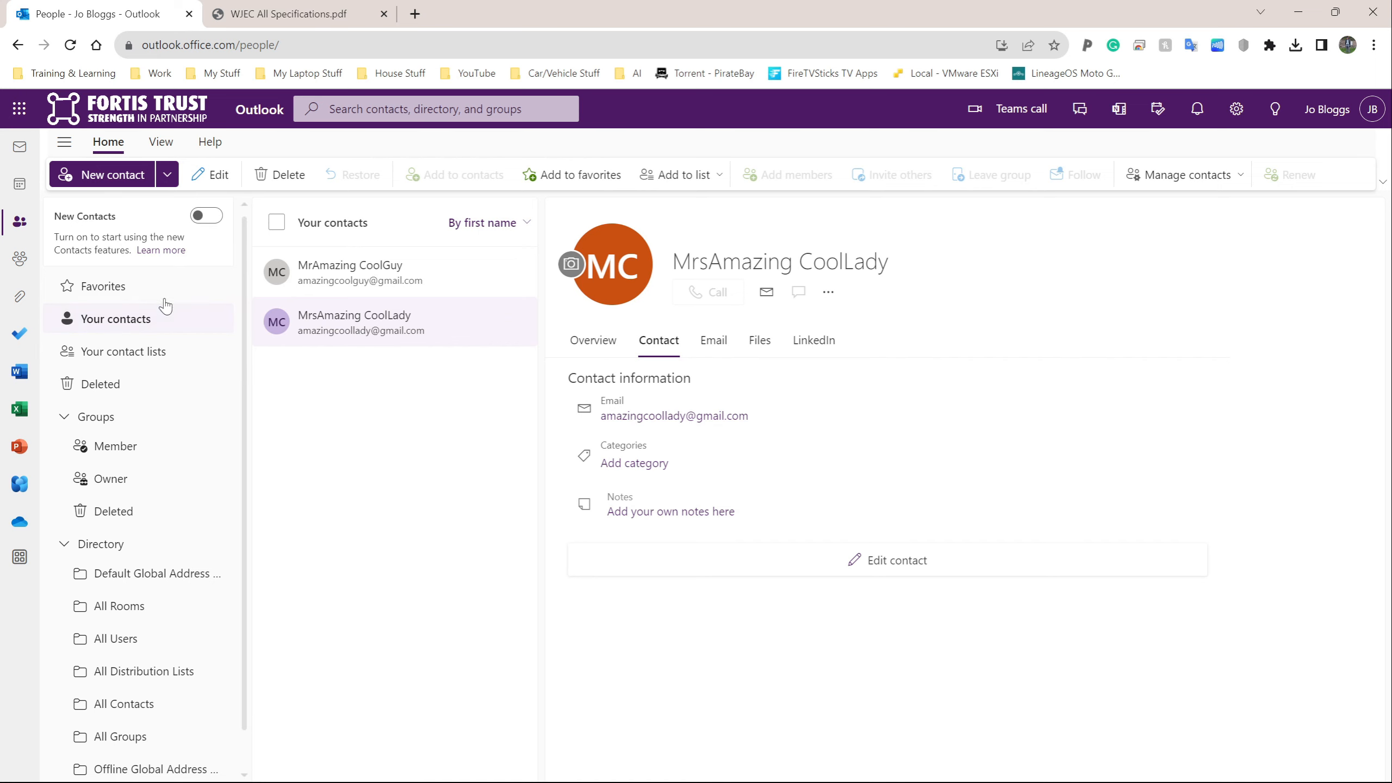
Step: Snip the second contact's details page and switch to the WPS Writer document
{"action": "key", "text": "super+shift+s"}
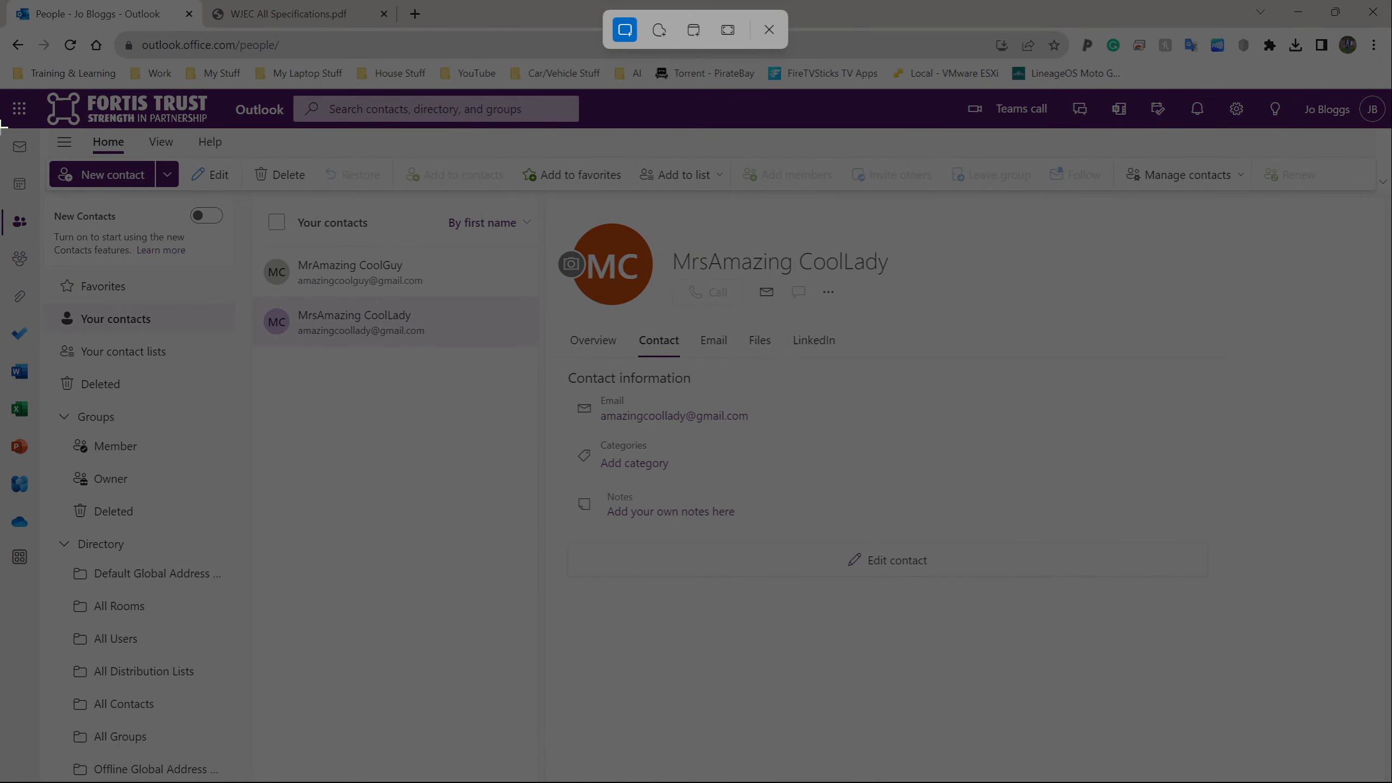
{"action": "left_click_drag", "start_coordinate": [1, 128], "coordinate": [1007, 576]}
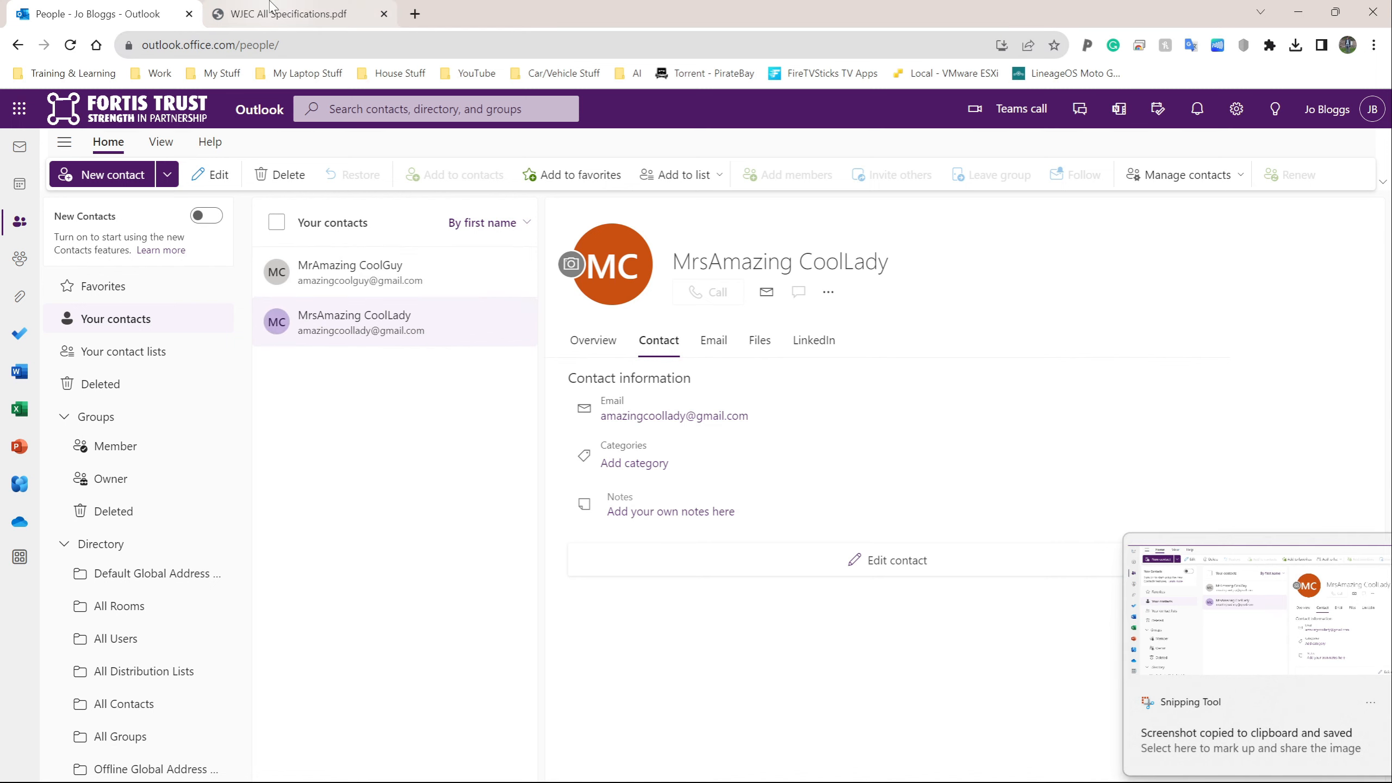
{"action": "key", "text": "alt+Tab"}
{"action": "left_click", "coordinate": [785, 403]}
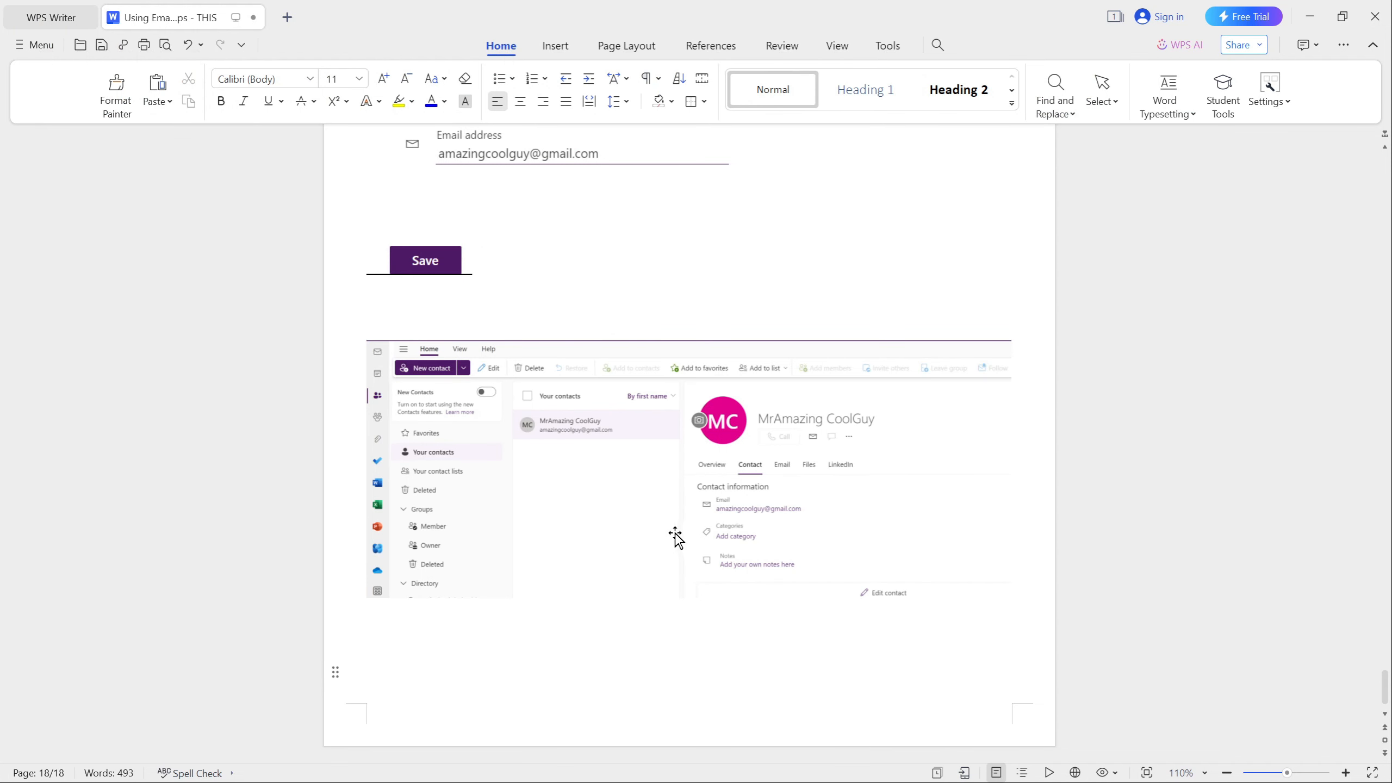
Step: Paste the second contact's snip with a new line below it, then return to the browser
{"action": "key", "text": "ctrl+v"}
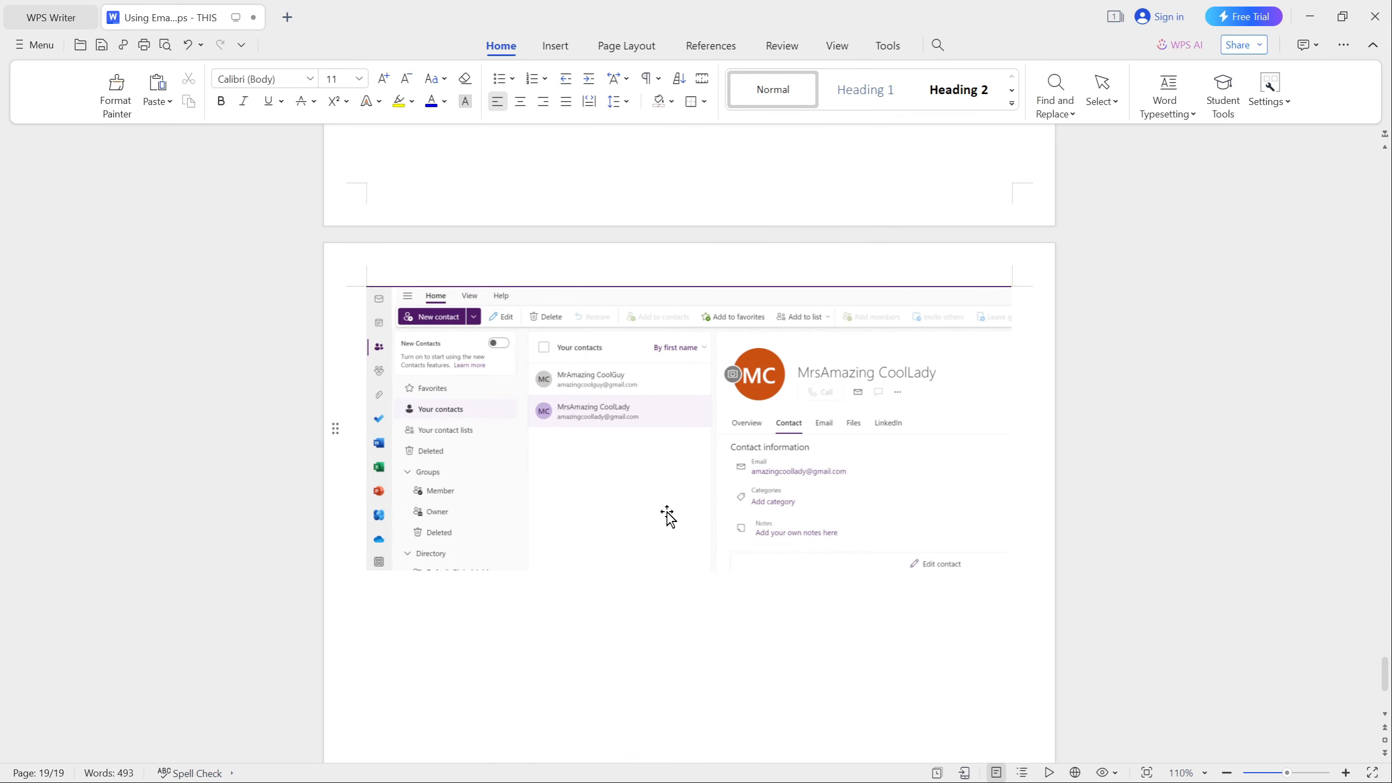
{"action": "key", "text": "Return"}
{"action": "key", "text": "alt+Tab"}
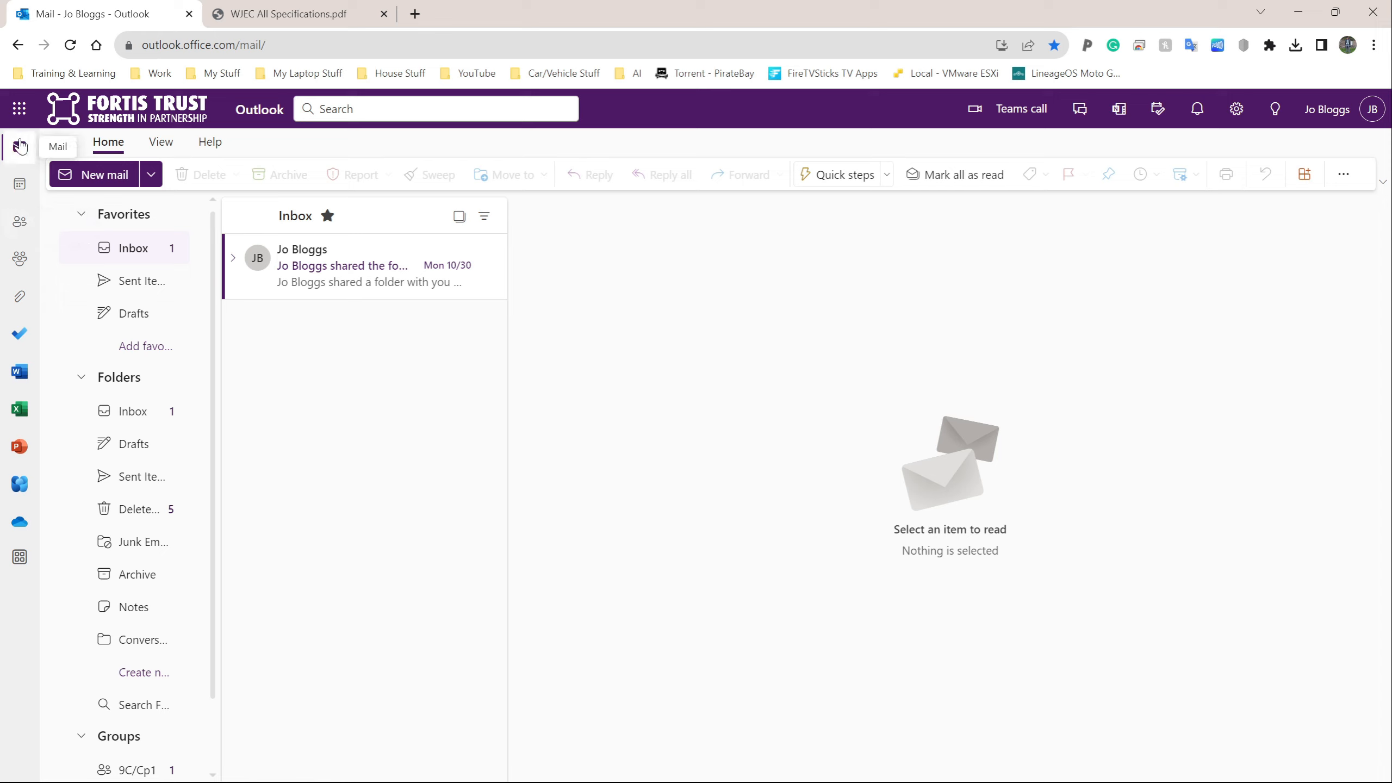
Step: Open the People page and snip the list showing both saved contacts for WPS Writer
{"action": "left_click", "coordinate": [20, 223]}
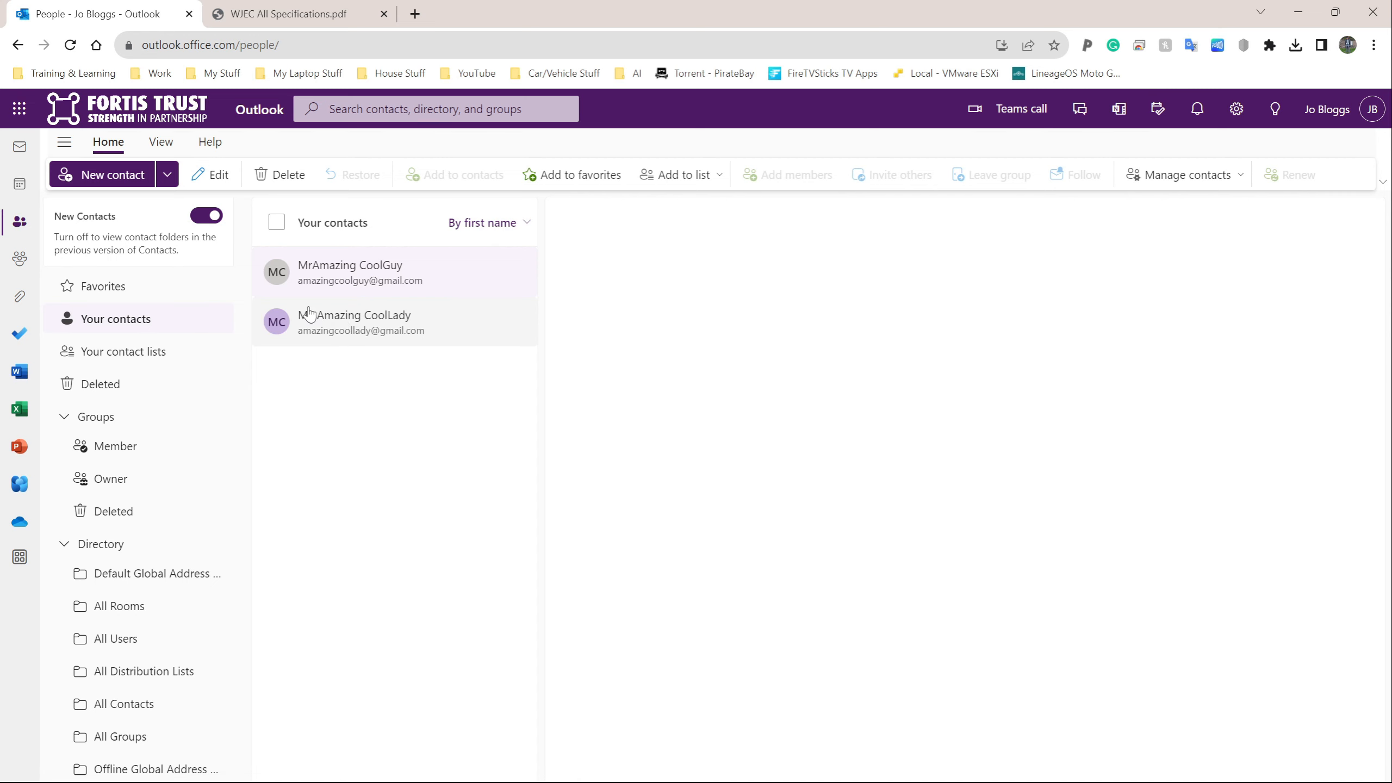
{"action": "key", "text": "super+shift+s"}
{"action": "left_click_drag", "start_coordinate": [2, 124], "coordinate": [544, 378]}
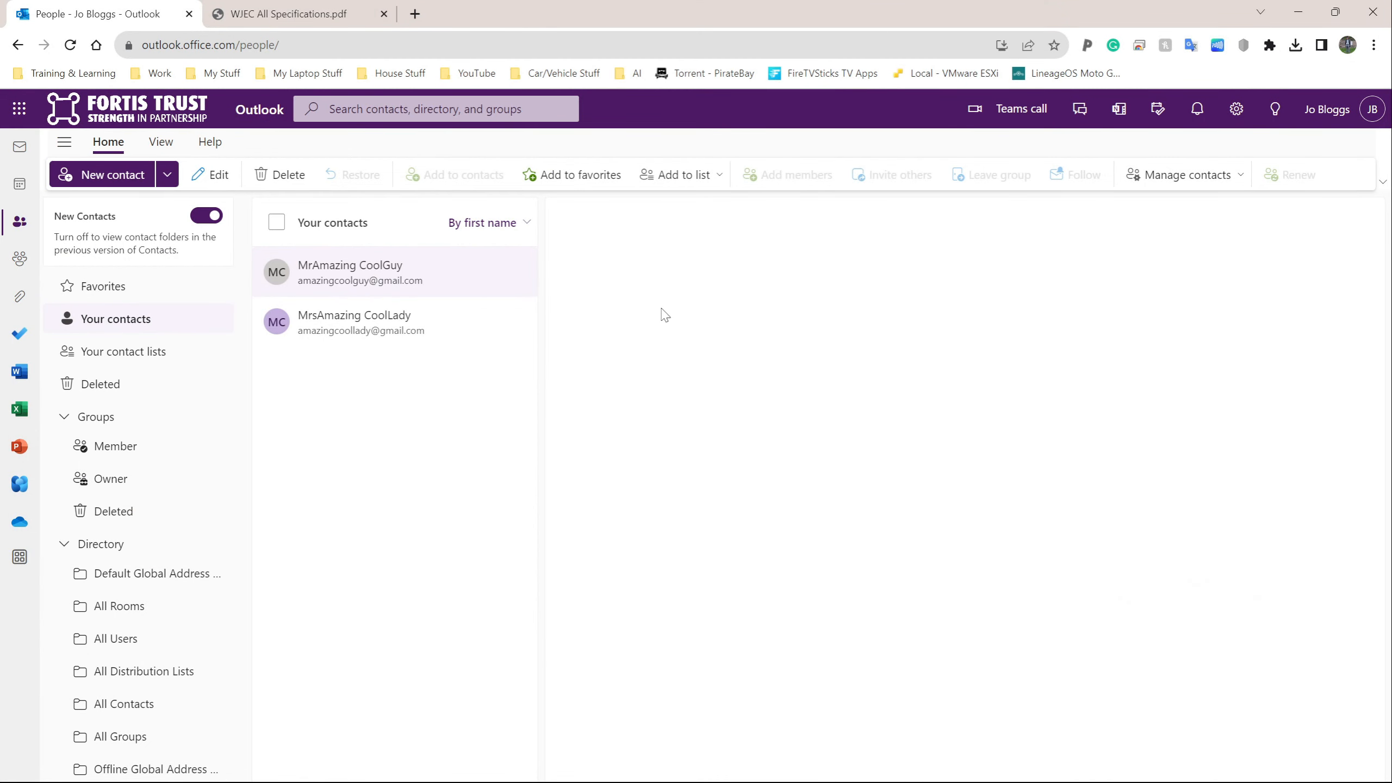
{"action": "key", "text": "alt+Tab"}
{"action": "left_click", "coordinate": [1078, 390]}
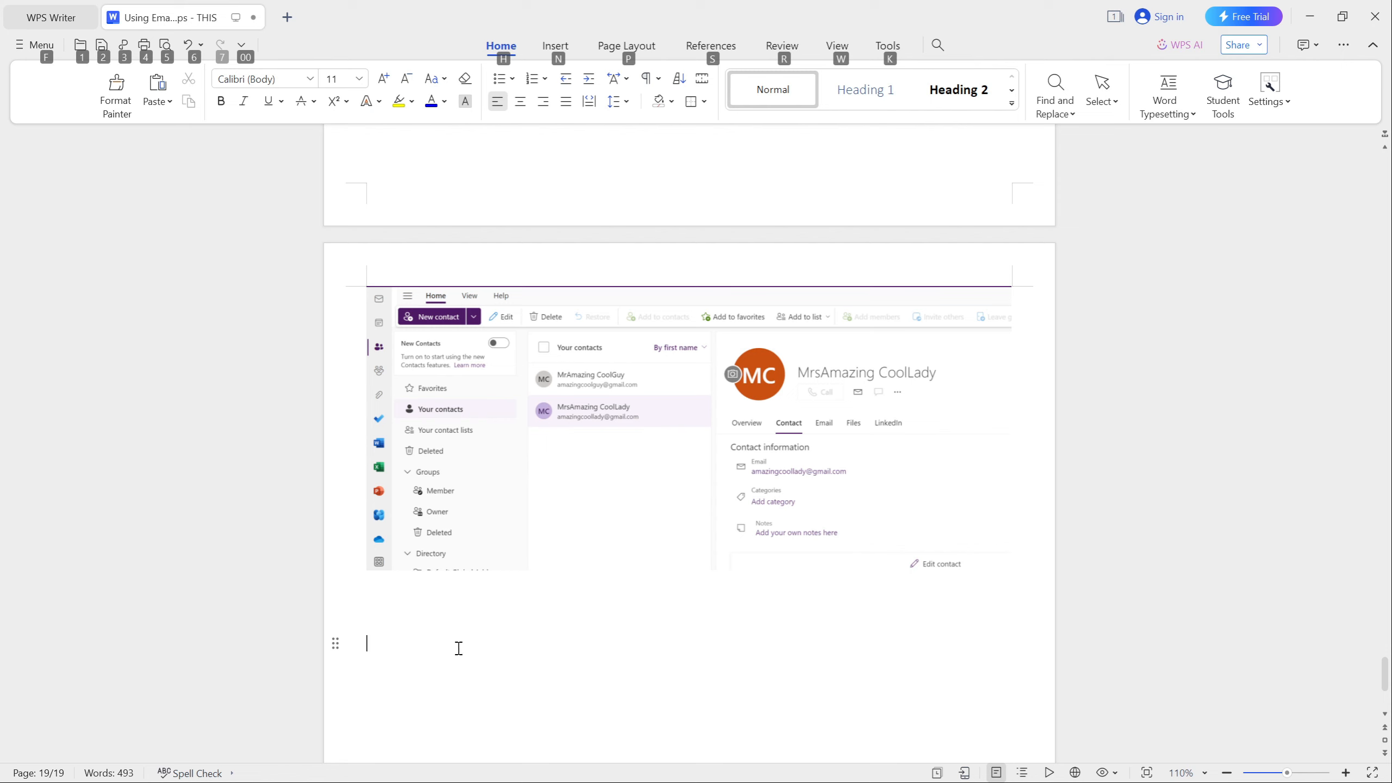
Step: Paste the contacts-list snip below the second contact's screenshot
{"action": "key", "text": "ctrl+v"}
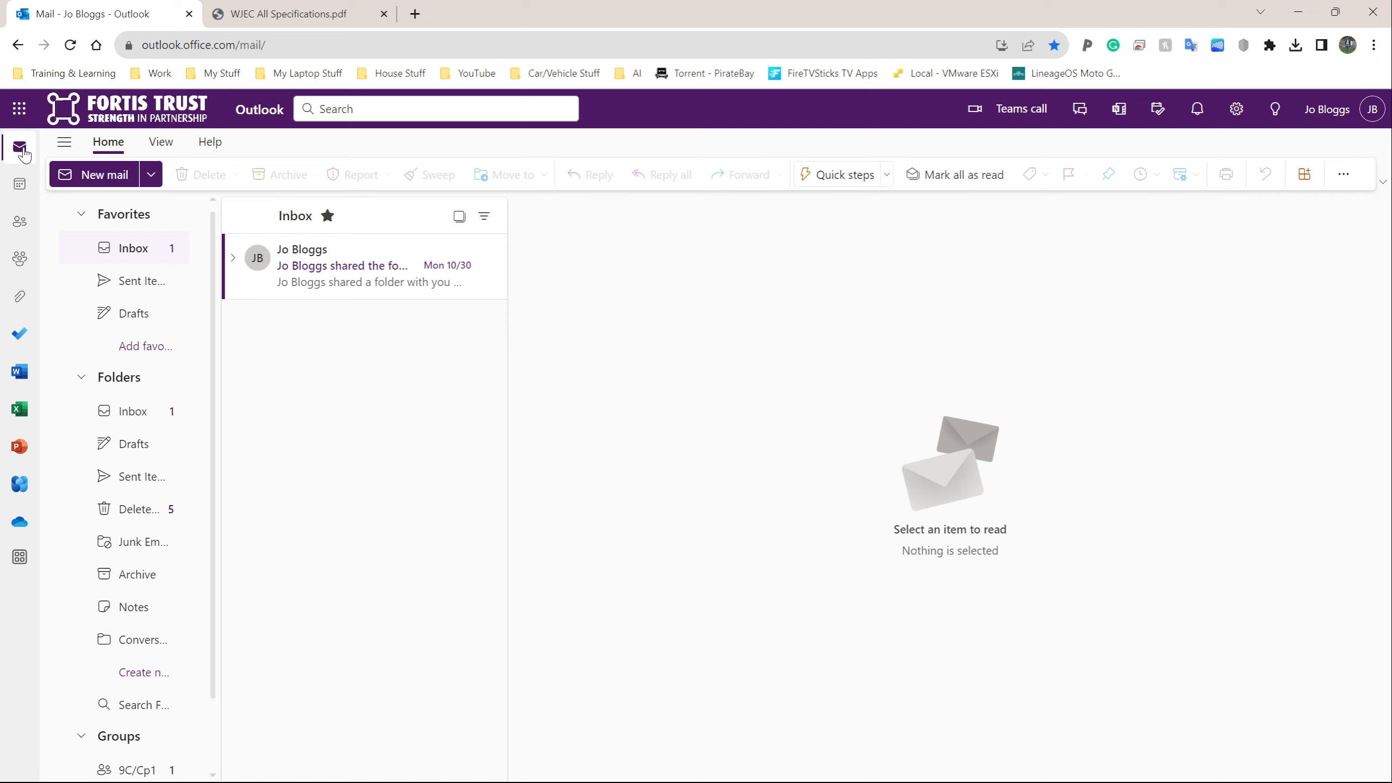
Step: Start a new email to the first contact (found via 'mr'), Cc the second contact (via 'mrs')
{"action": "left_click", "coordinate": [101, 176]}
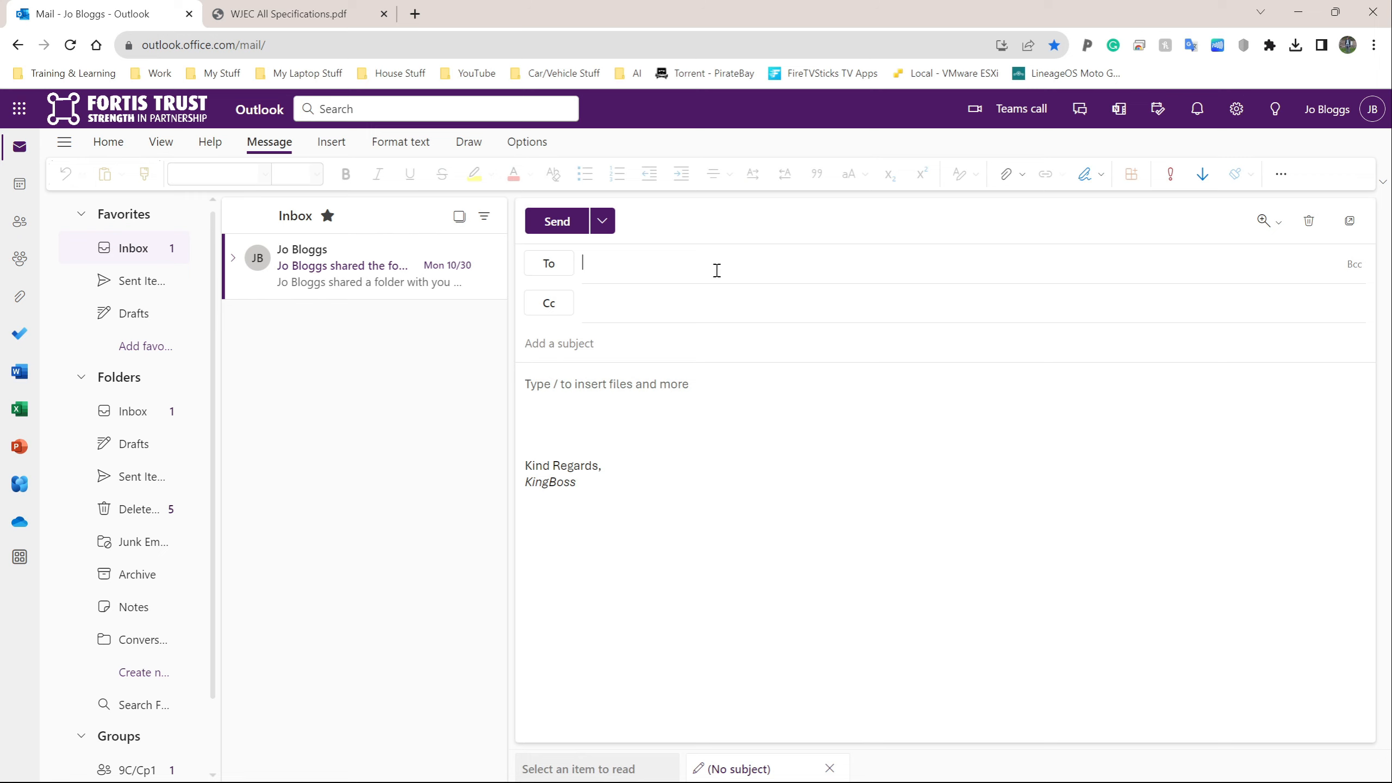
{"action": "type", "text": "mr"}
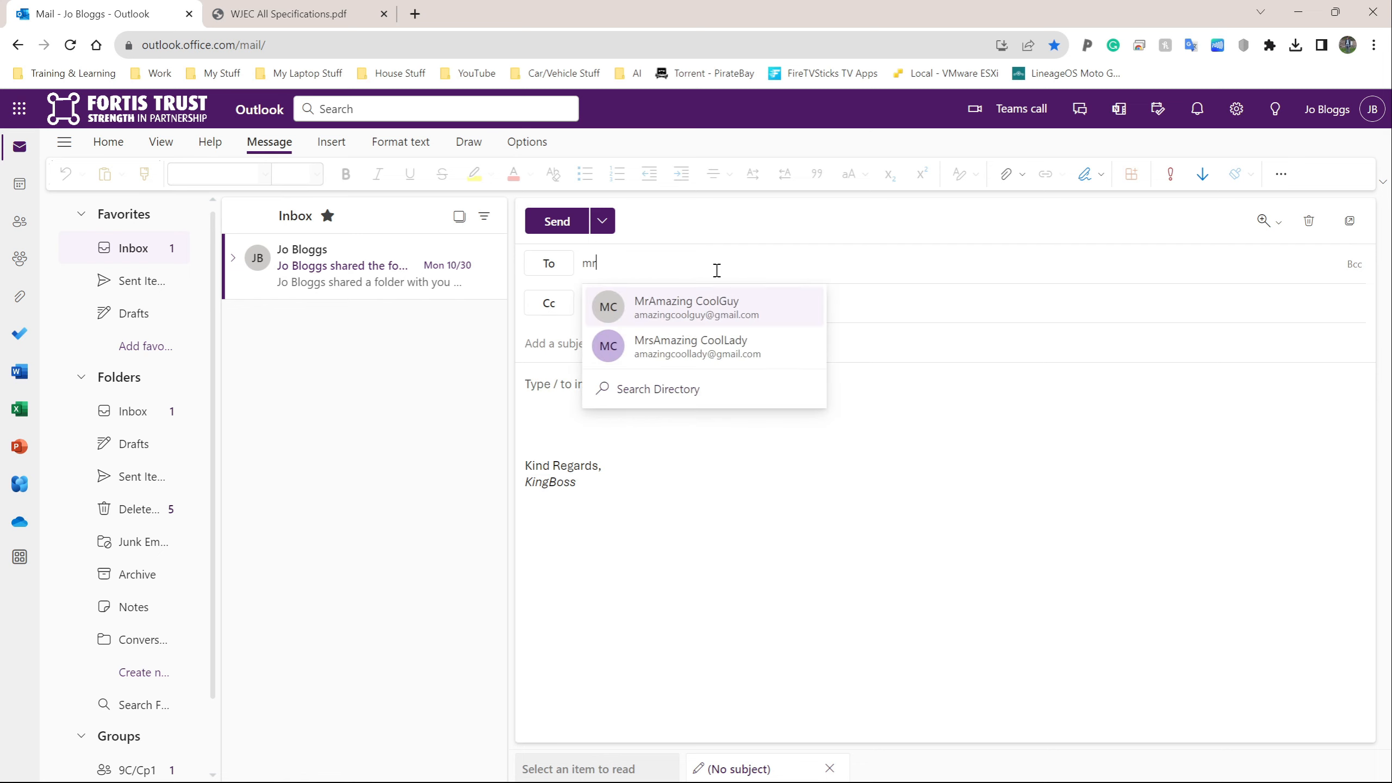
{"action": "left_click", "coordinate": [707, 309]}
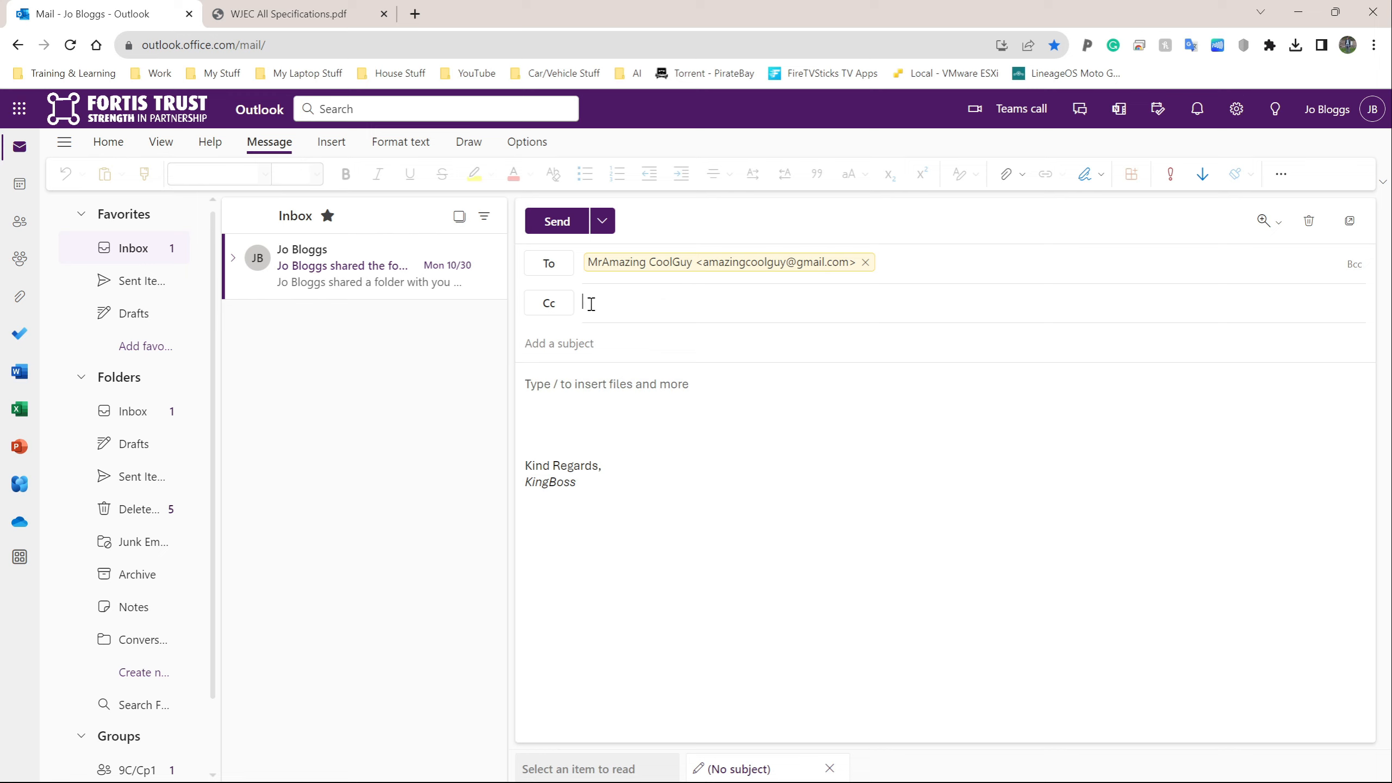
{"action": "type", "text": "mrs"}
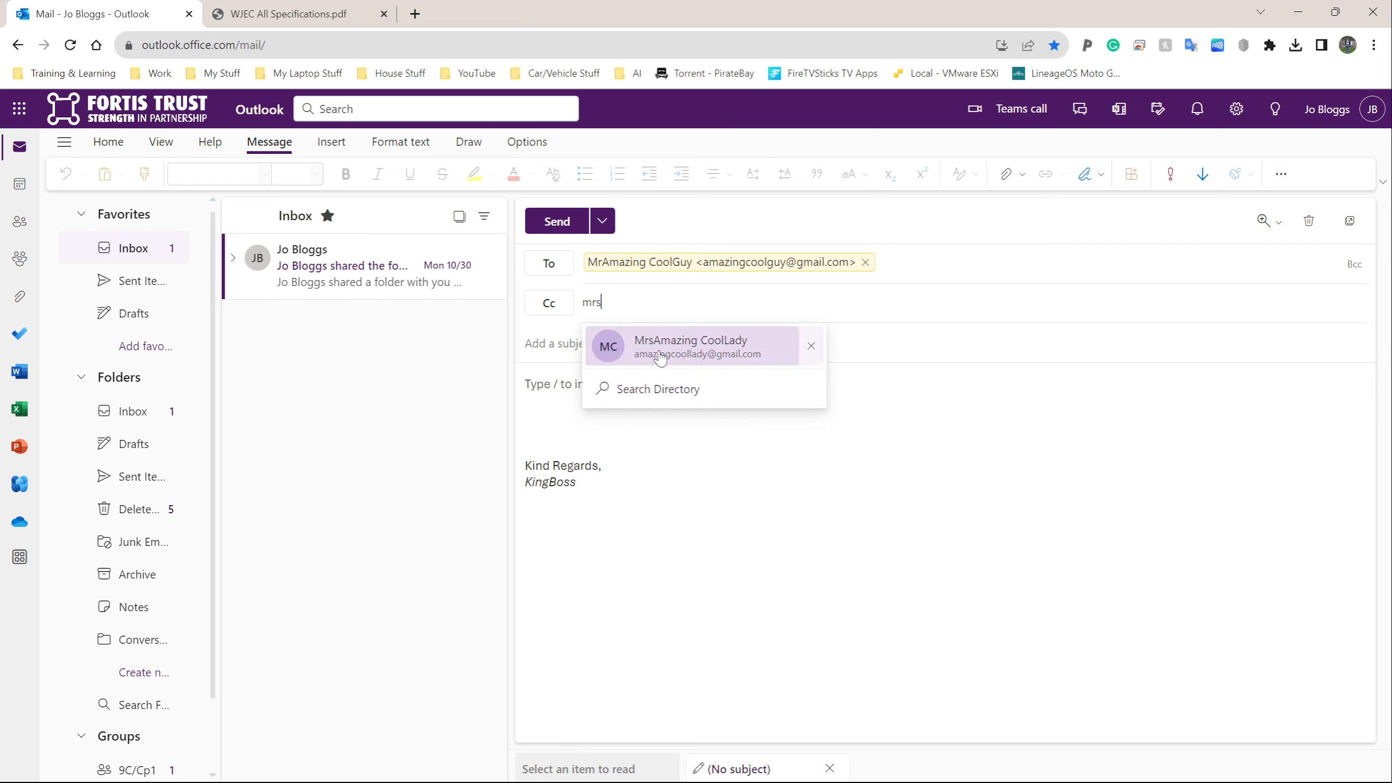
{"action": "left_click", "coordinate": [619, 350]}
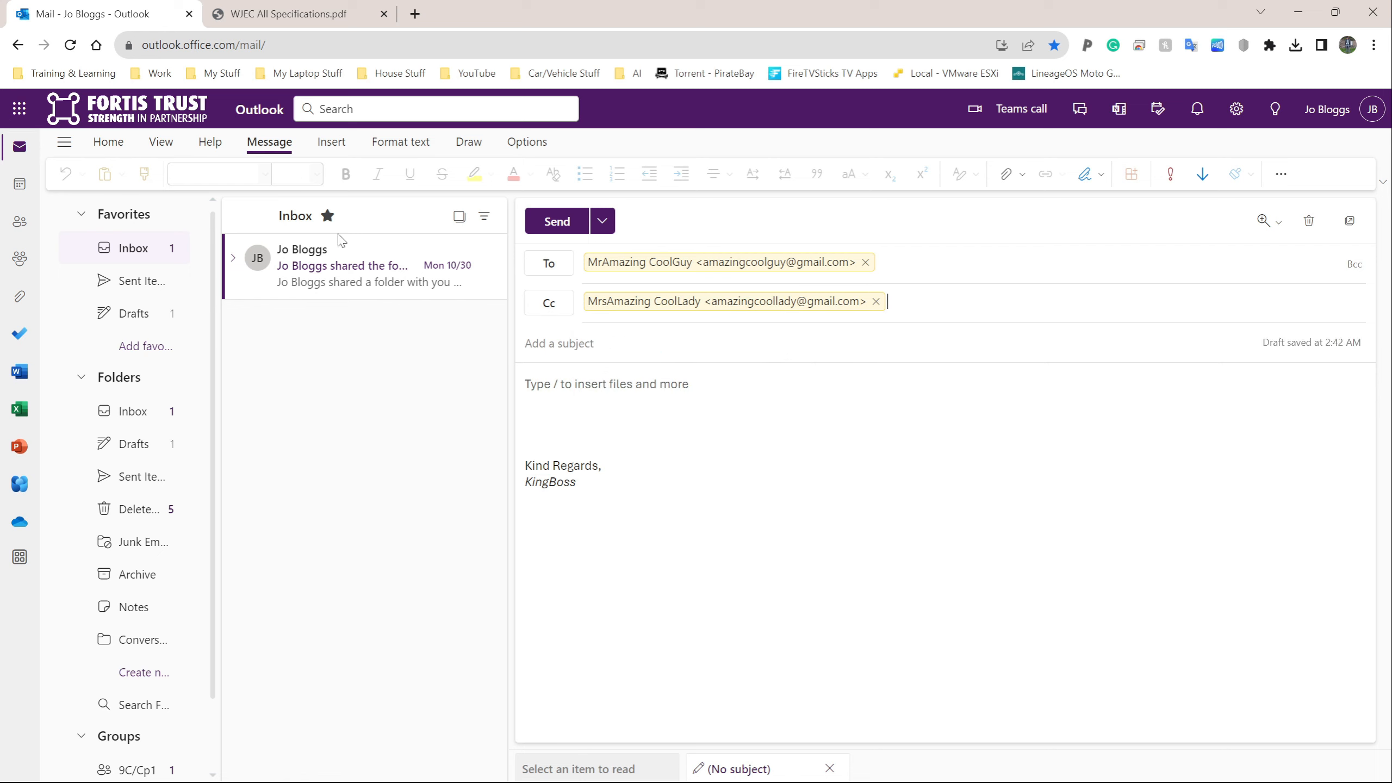